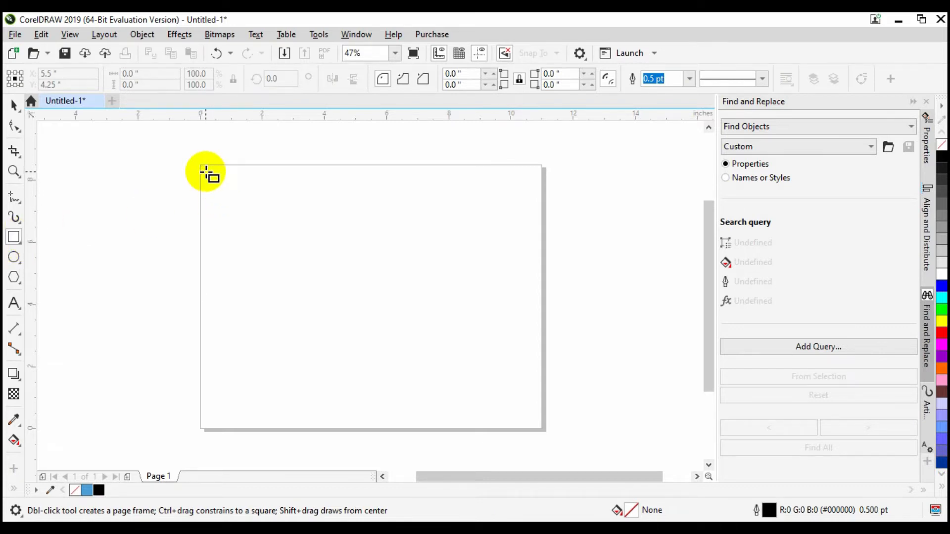
- Draw a square about 7.78 inches wide and move it to about the middle of the page
left_click_drag(206, 171, 447, 329)
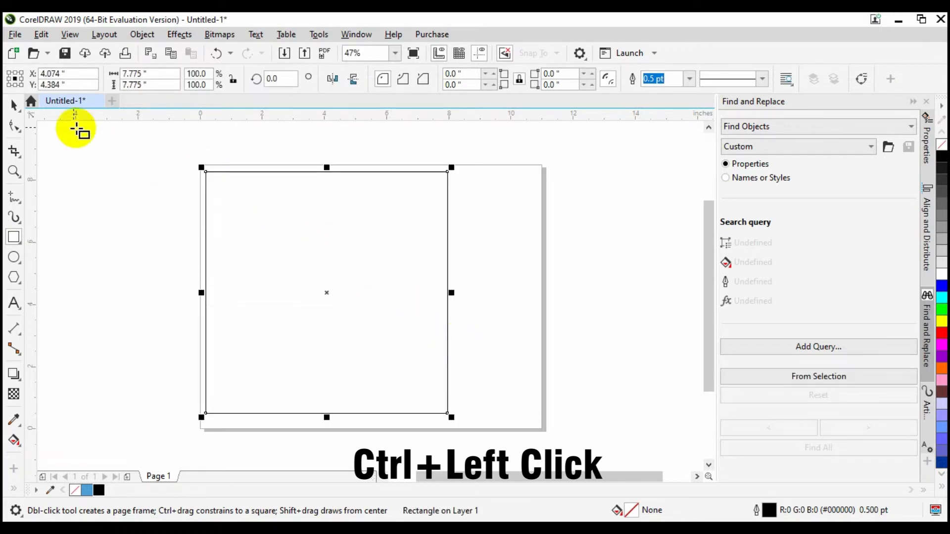
left_click(15, 105)
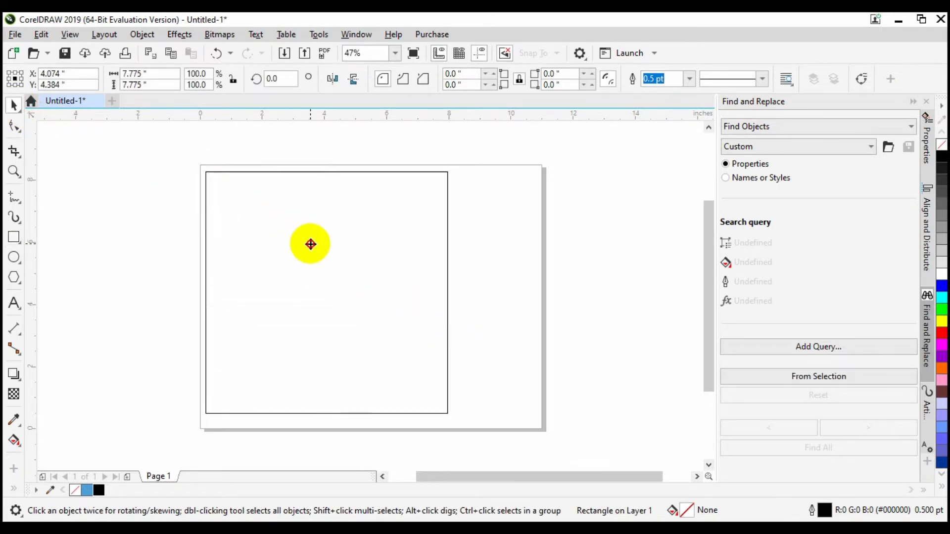
left_click_drag(310, 244, 350, 248)
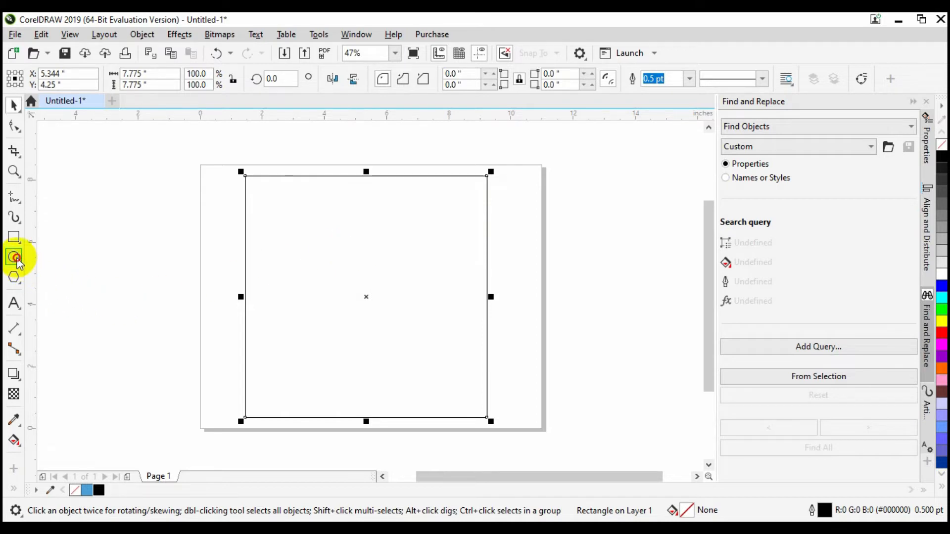
- Draw a circle about 0.29 inches in diameter and centre it on the square's upper-left corner
left_click(15, 258)
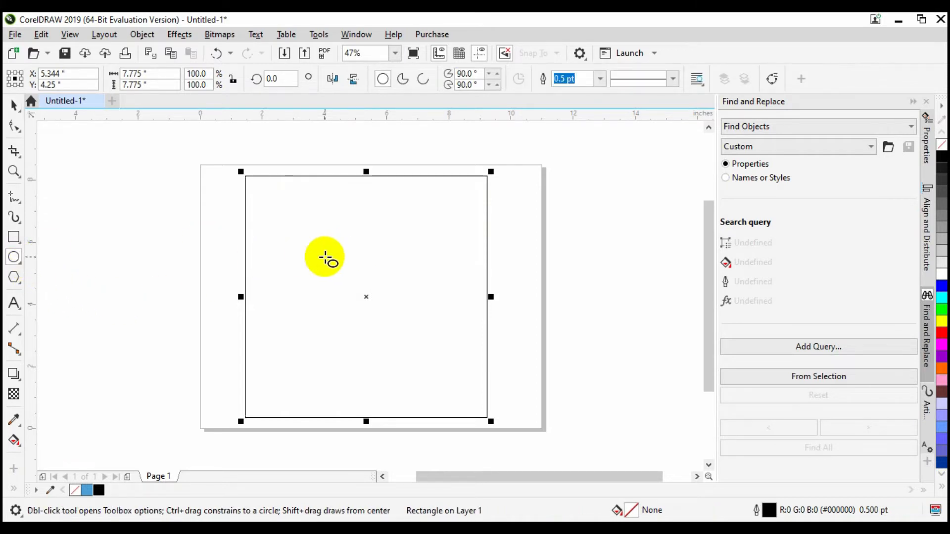
left_click_drag(325, 258, 332, 267)
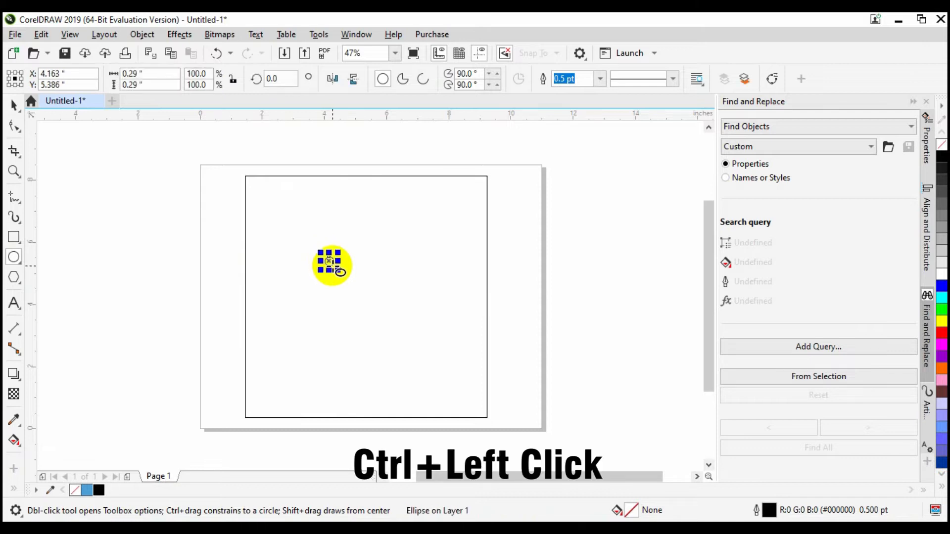
left_click(14, 105)
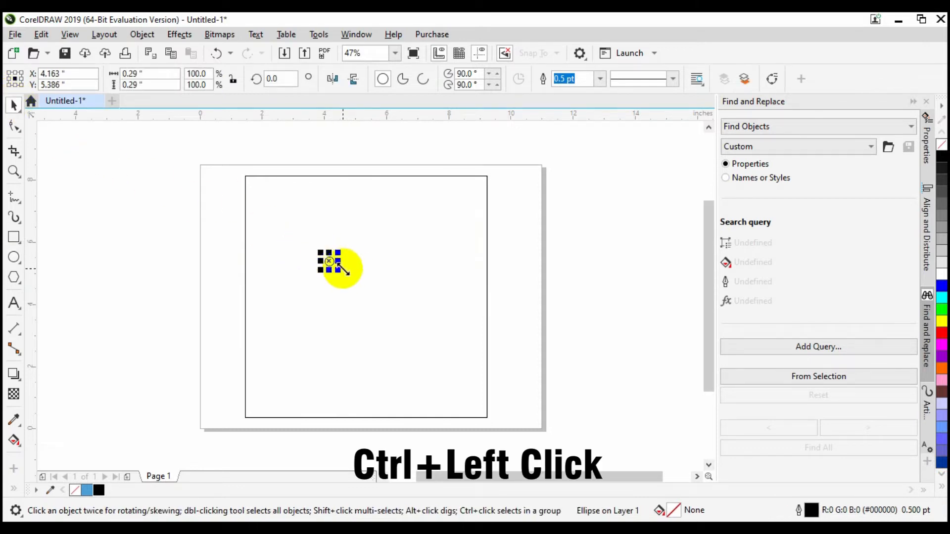
left_click_drag(333, 263, 247, 176)
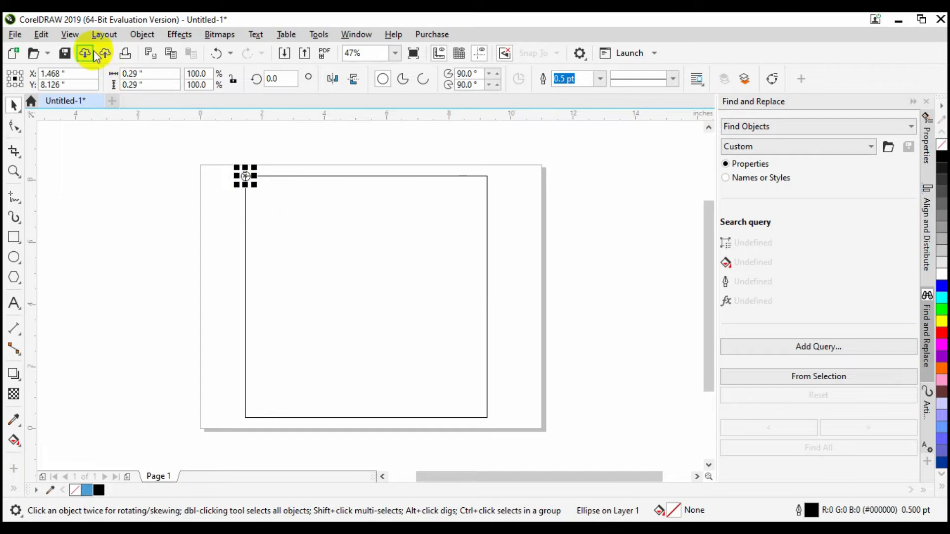
- Duplicate the corner circle onto the square's upper-right corner and shrink the copy to about 0.11 inches
left_click(41, 35)
left_click(62, 118)
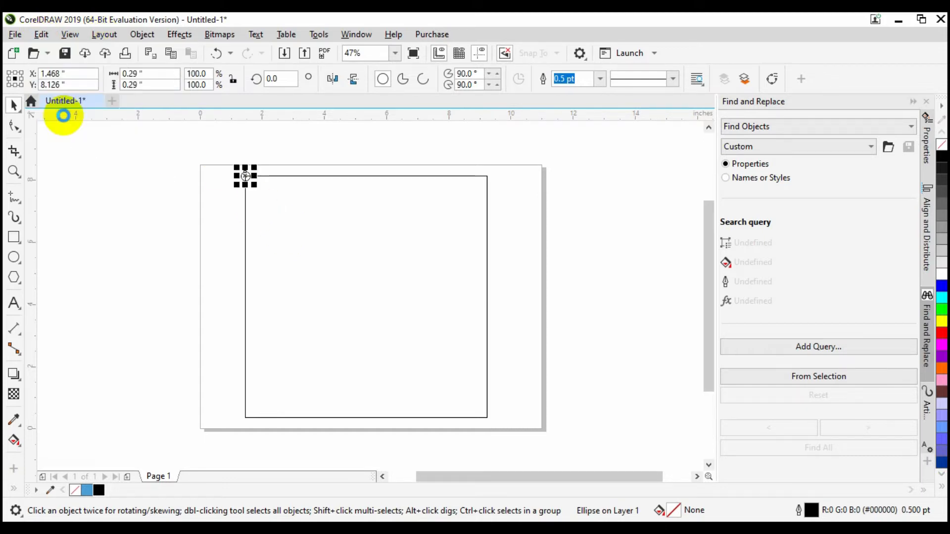
left_click(42, 34)
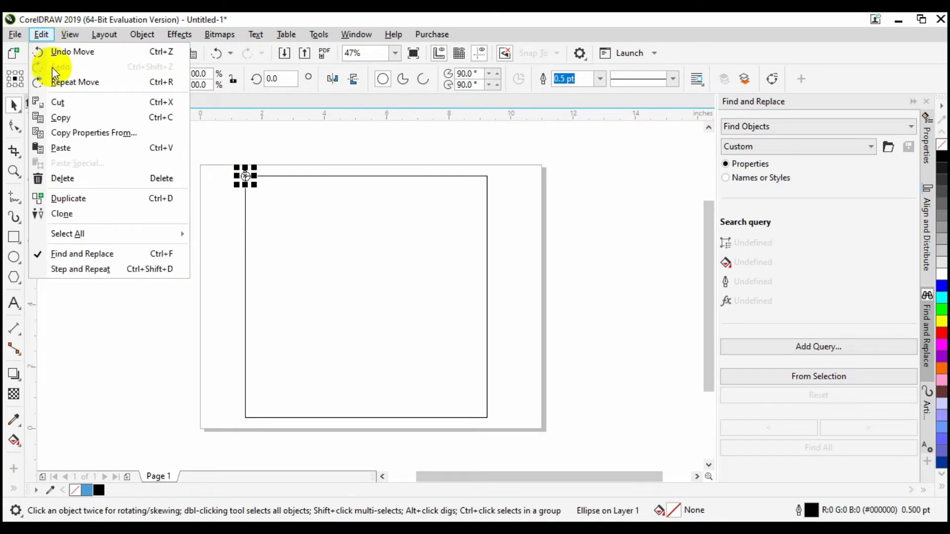
left_click(60, 148)
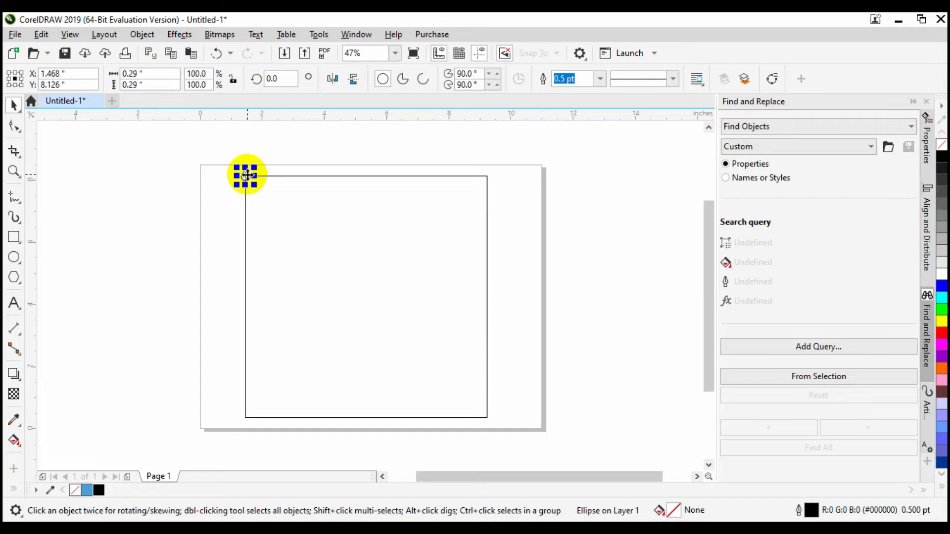
left_click(329, 186)
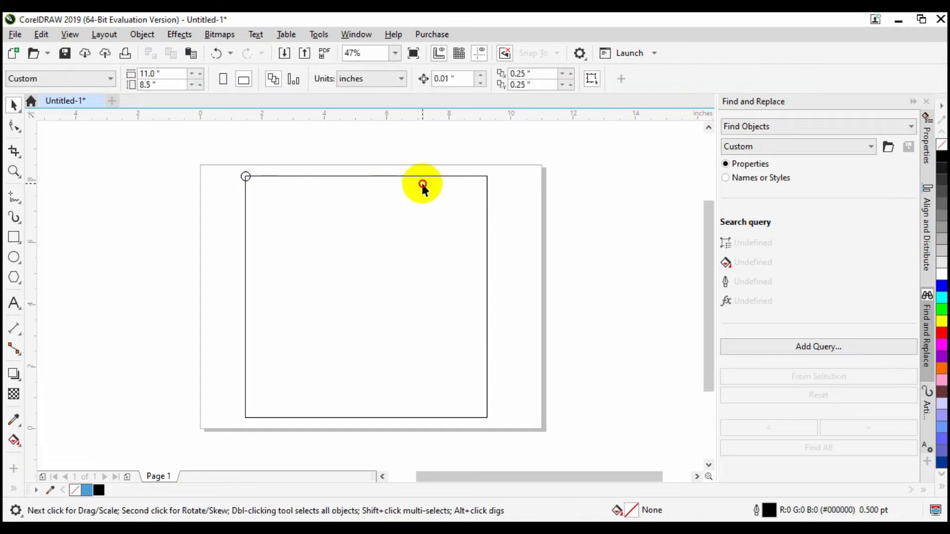
left_click(249, 175)
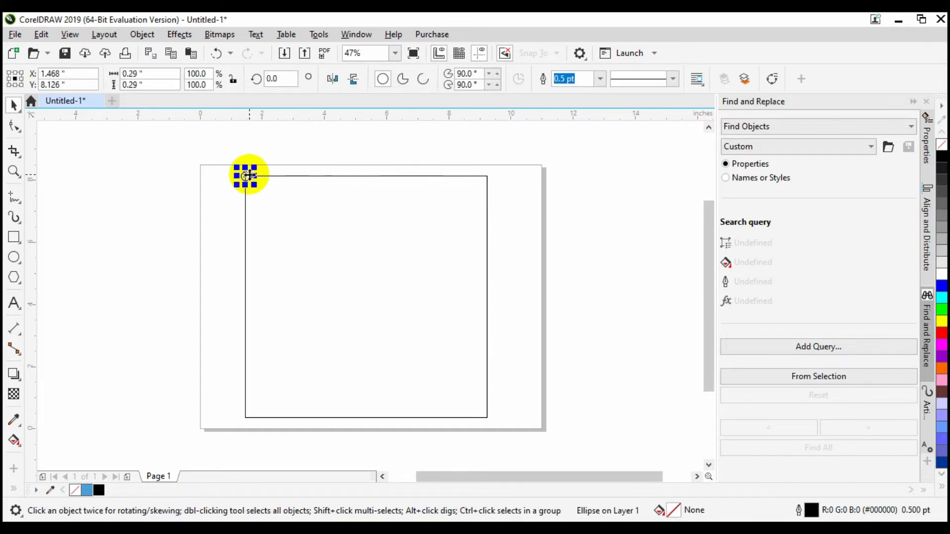
left_click_drag(249, 175, 495, 183)
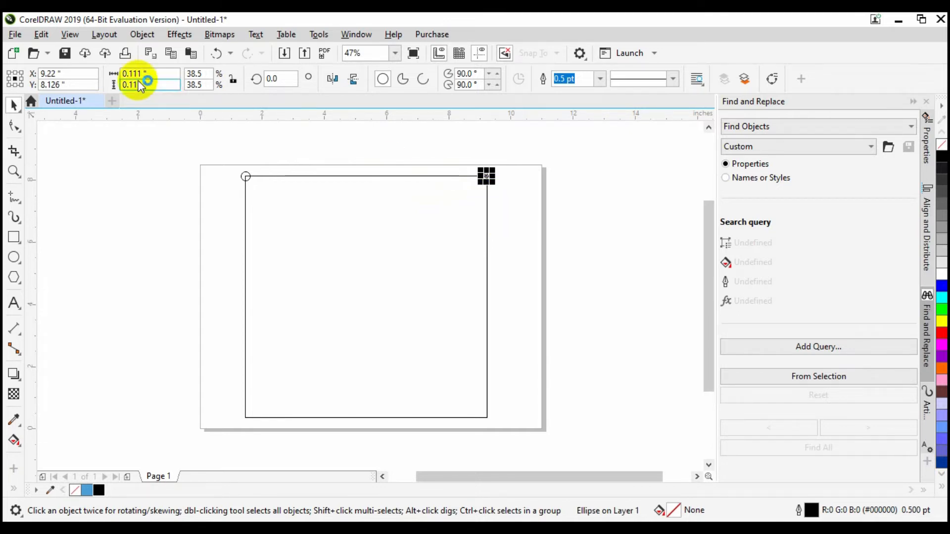
- Copy and paste the small upper-right circle, and move the copy straight down to the square's lower-right corner
left_click(42, 34)
left_click(68, 121)
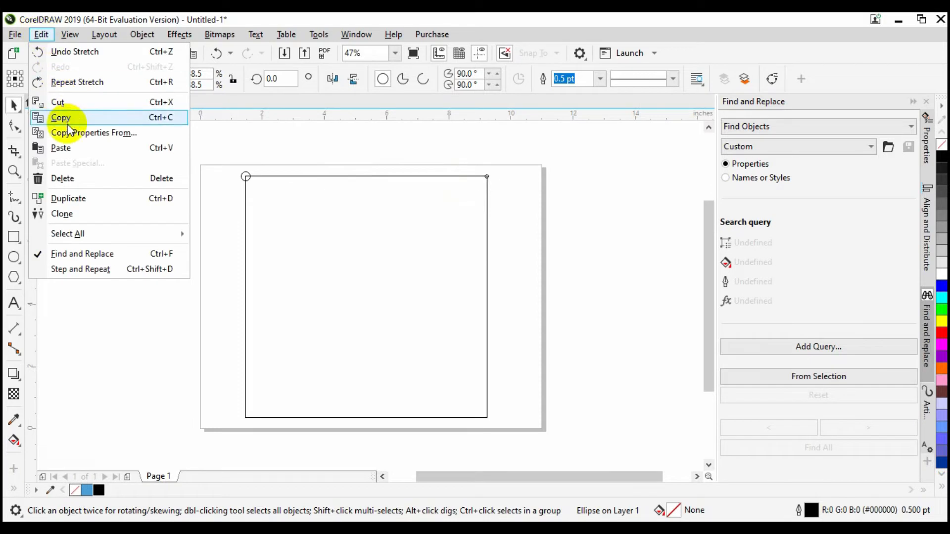
left_click(43, 36)
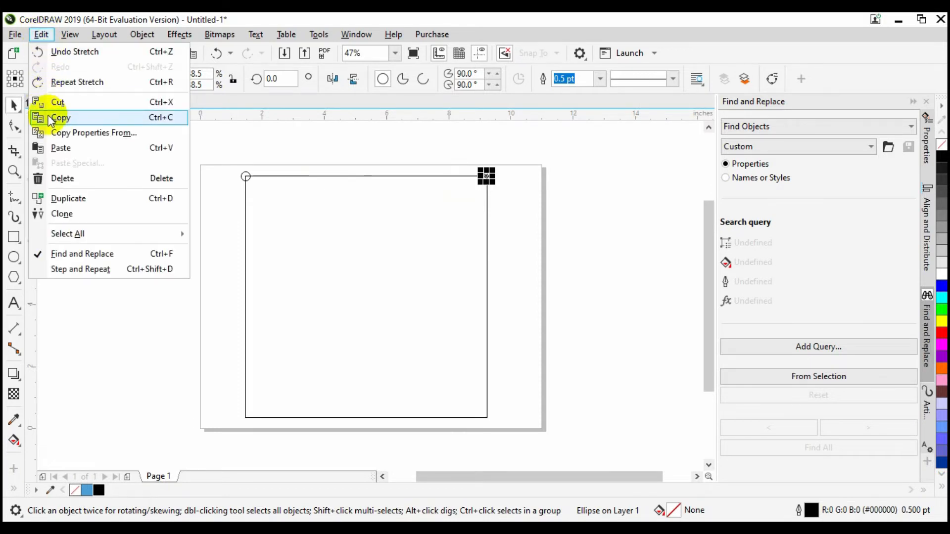
left_click(38, 146)
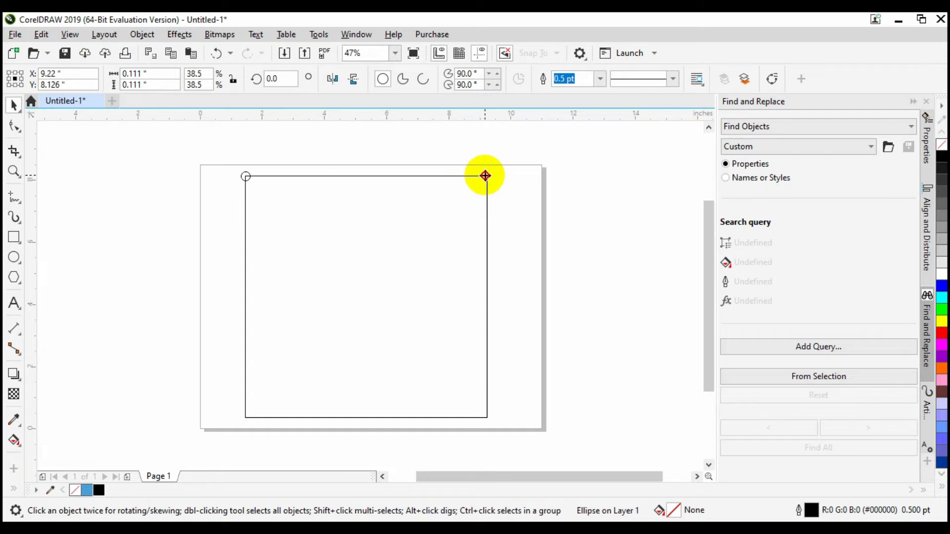
left_click_drag(485, 176, 495, 416)
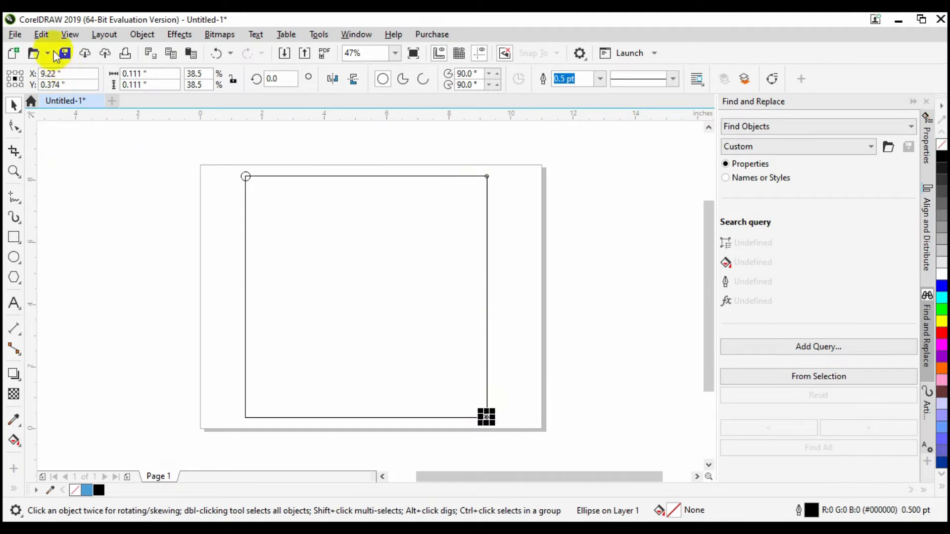
- Copy and paste the small lower-right circle, and move the copy across to the square's lower-left corner
left_click(40, 34)
left_click(59, 117)
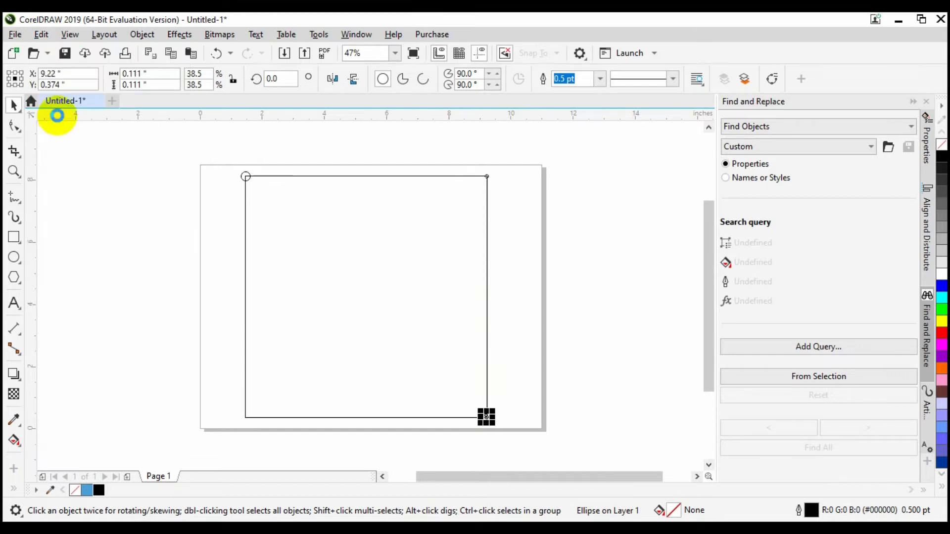
left_click(48, 34)
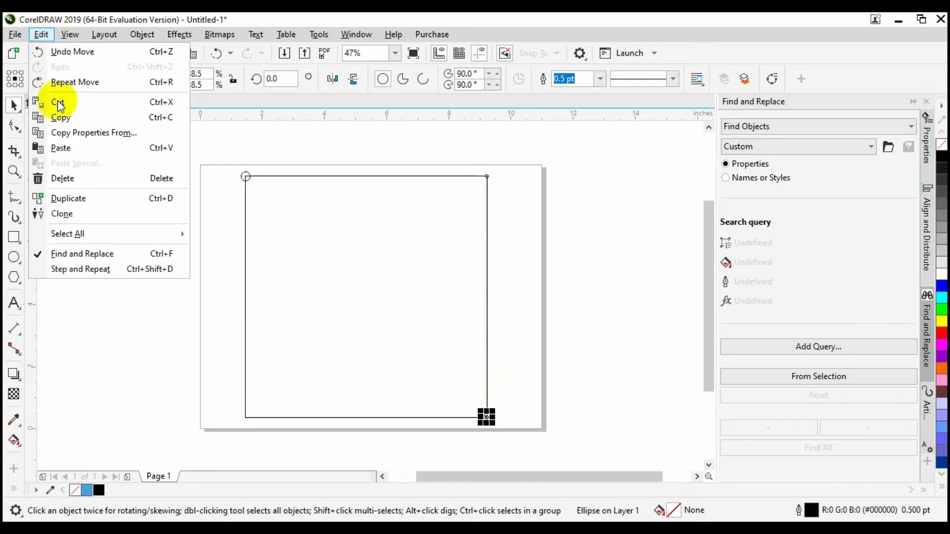
left_click(63, 148)
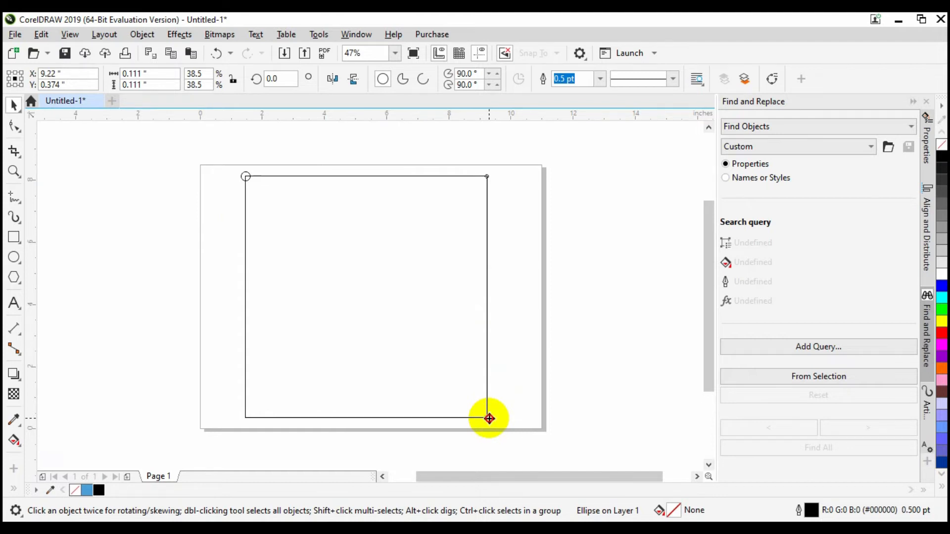
left_click_drag(488, 417, 245, 402)
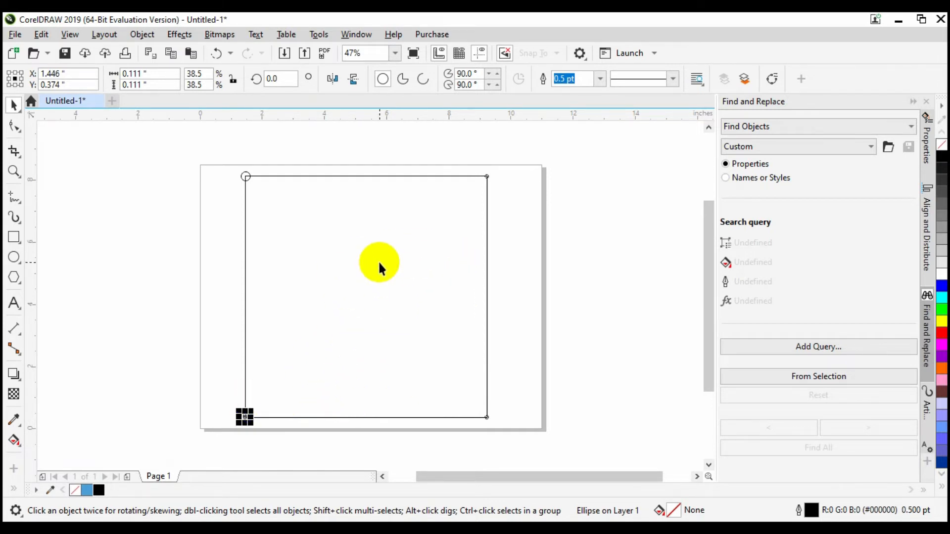
left_click(225, 155)
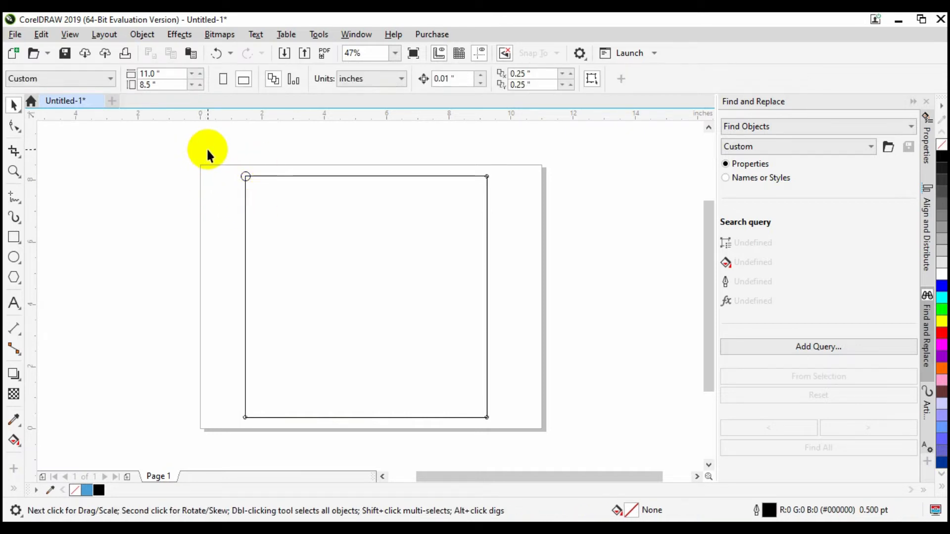
- Delete the guide square, keeping the four corner circles
left_click_drag(208, 149, 373, 340)
left_click(378, 272)
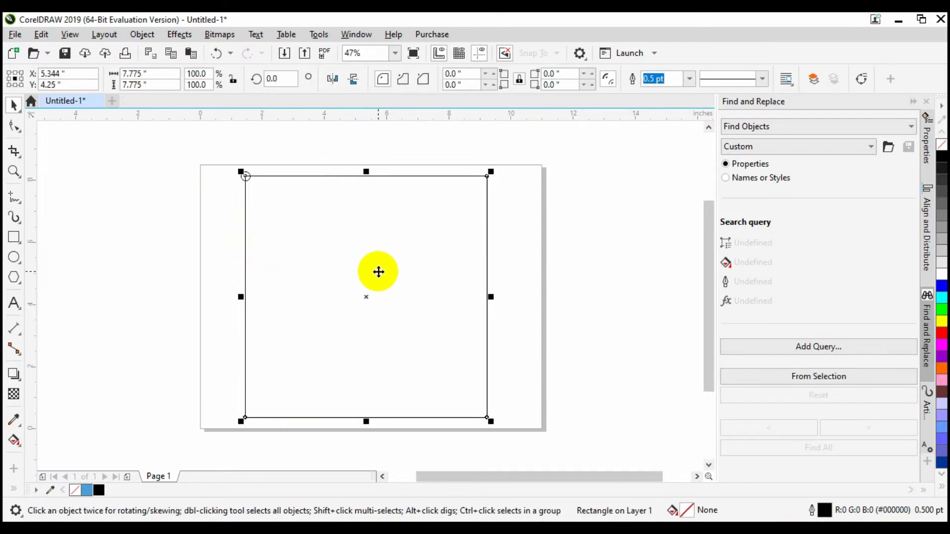
right_click(379, 273)
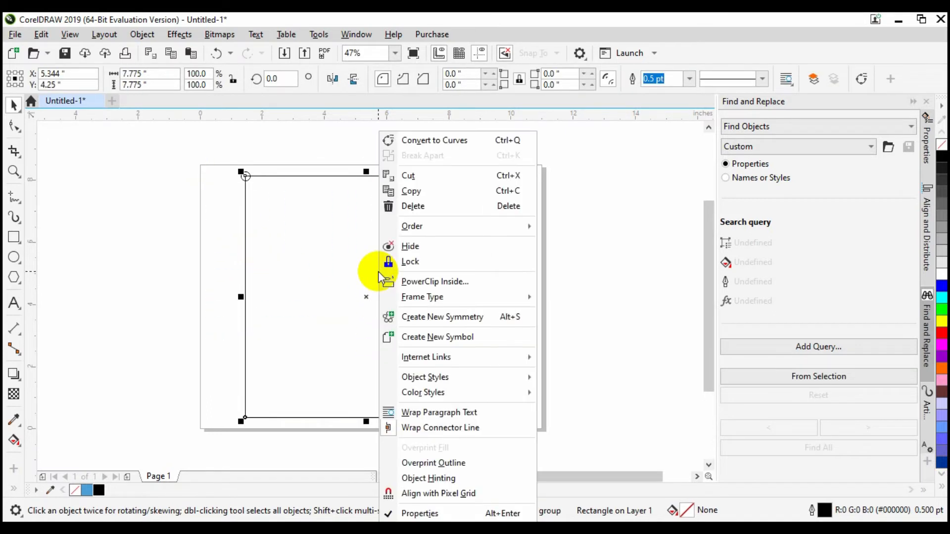
left_click(350, 258)
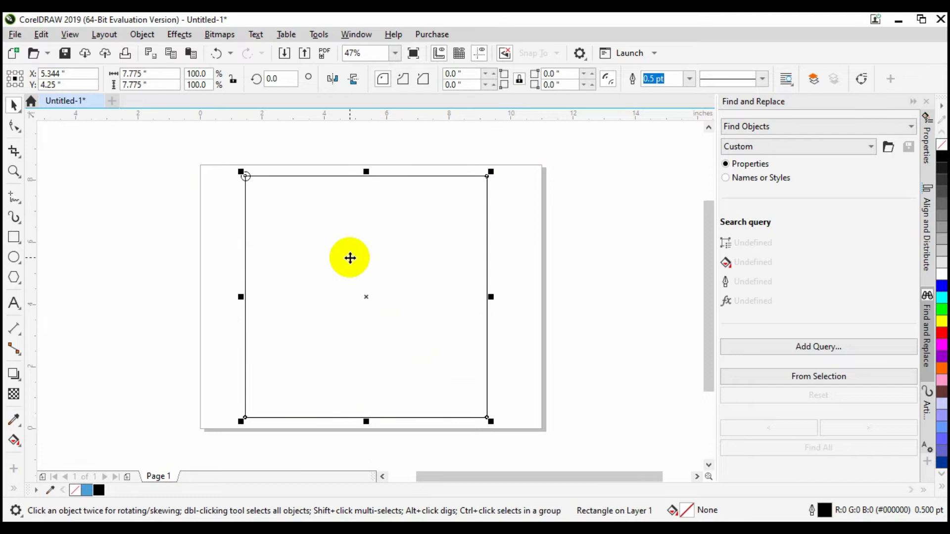
left_click(350, 258)
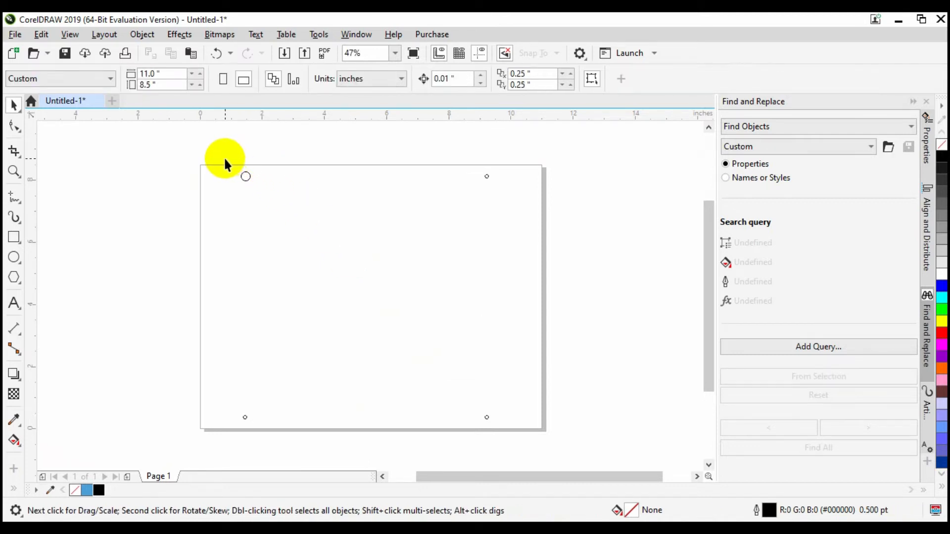
- Fill all four corner circles with blue (#4C9ED6) and remove their outlines
left_click_drag(225, 159, 532, 437)
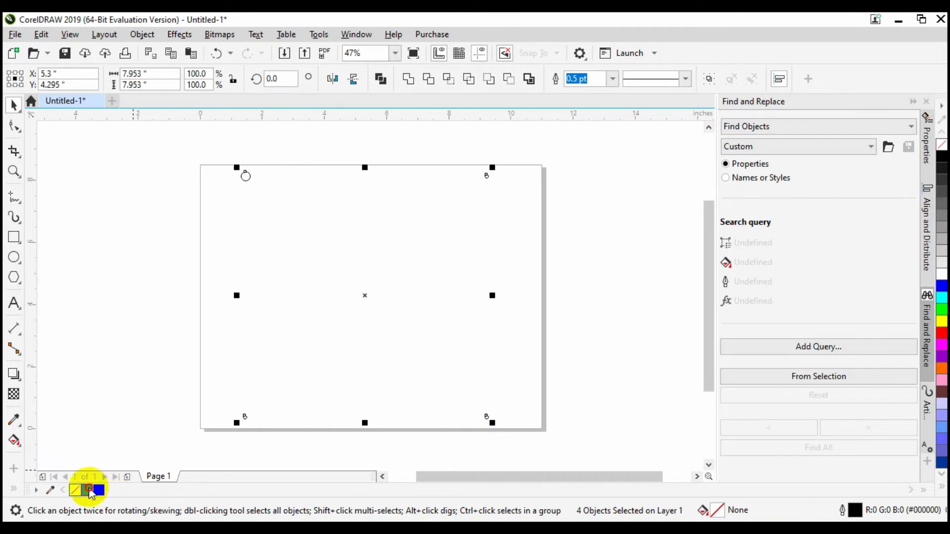
left_click(89, 490)
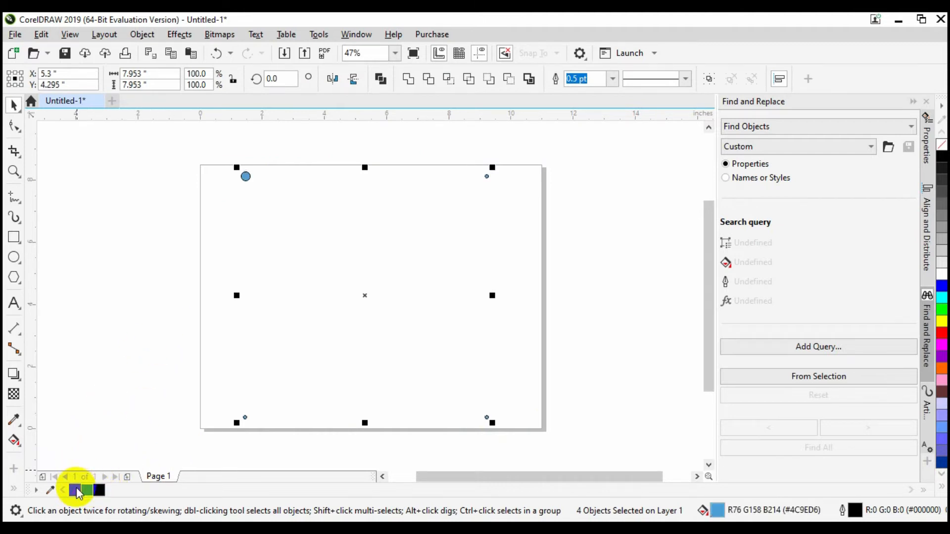
left_click(207, 242)
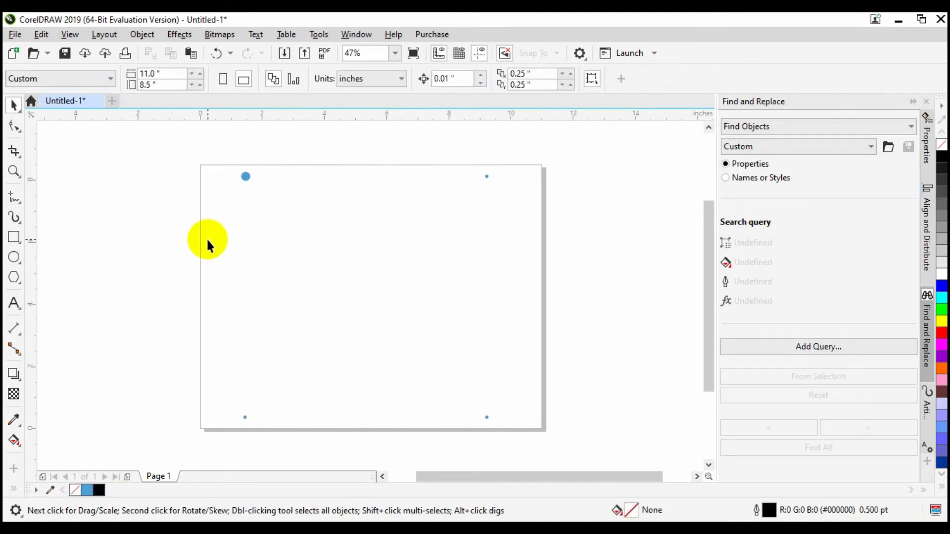
- Blend the large upper-left circle into the small lower-left circle in a straight line
left_click_drag(228, 151, 276, 444)
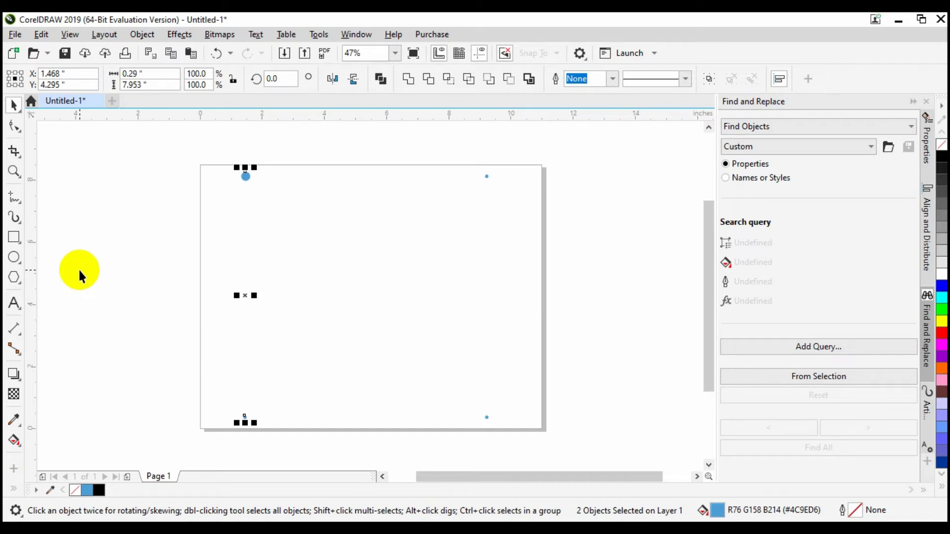
left_click(15, 375)
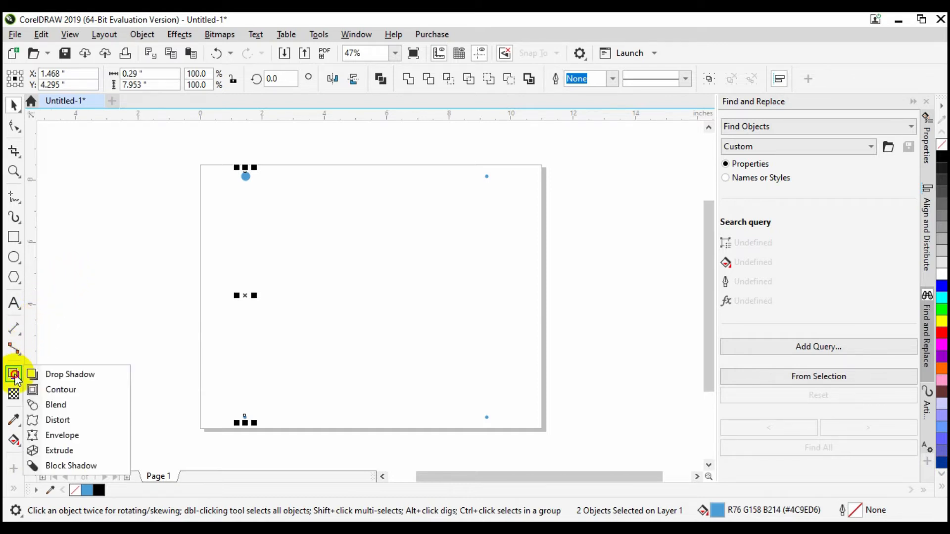
left_click(58, 404)
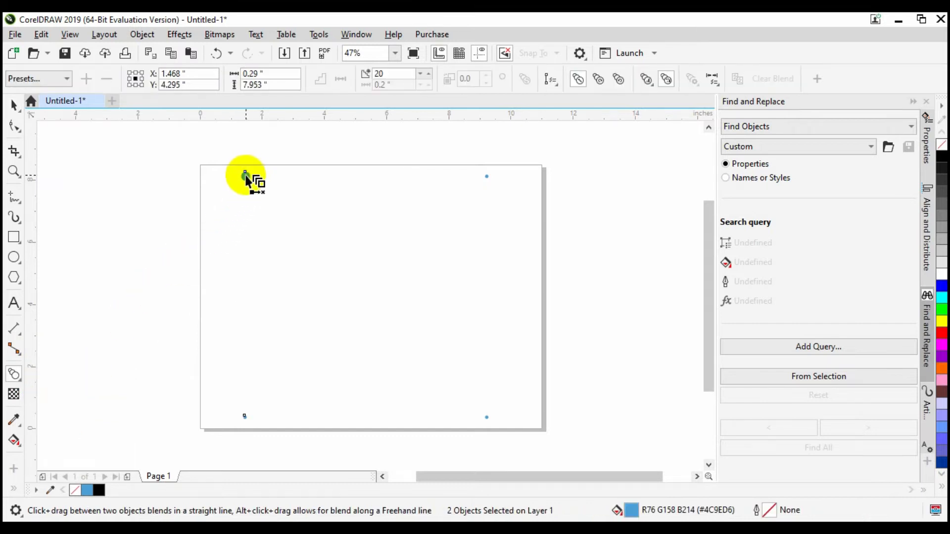
left_click_drag(245, 176, 245, 417)
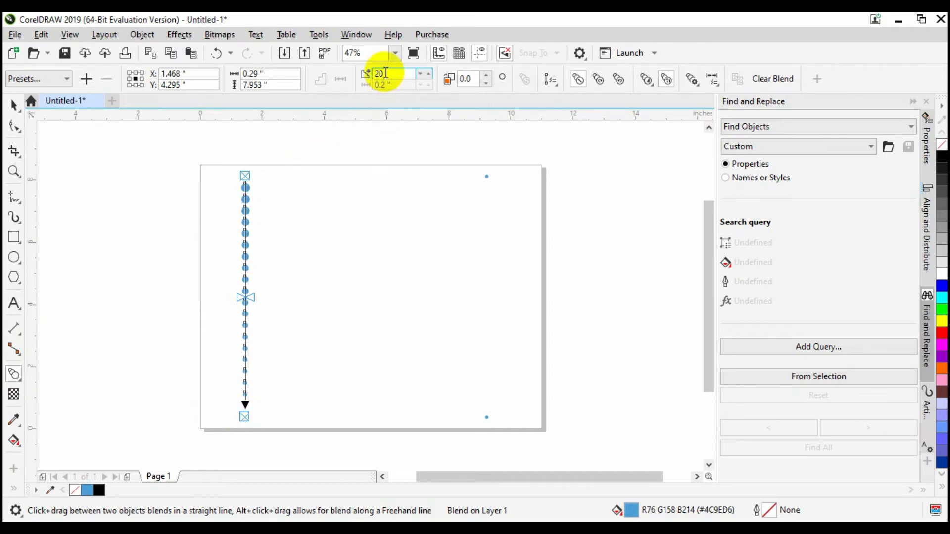
- Set the number of steps in the vertical circle blend to 15
left_click_drag(382, 73, 372, 74)
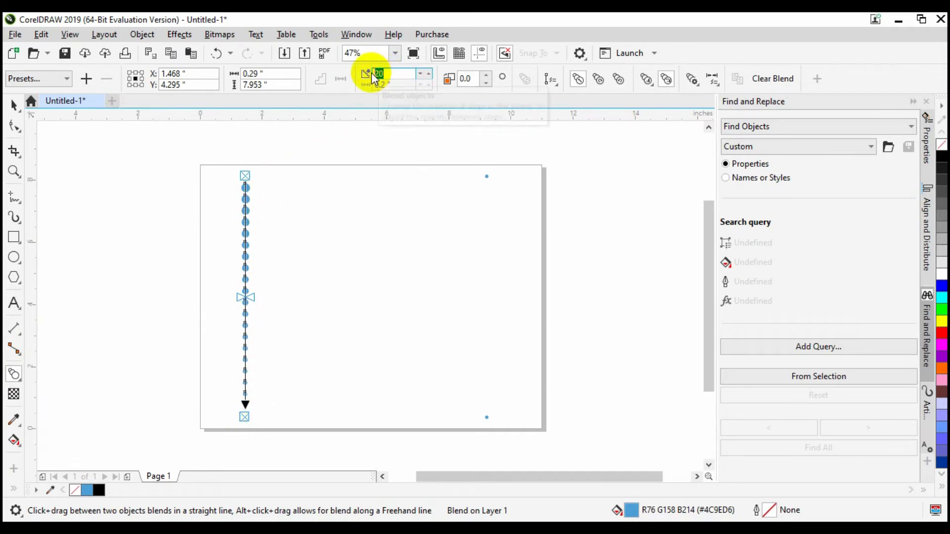
type("15")
key("Return")
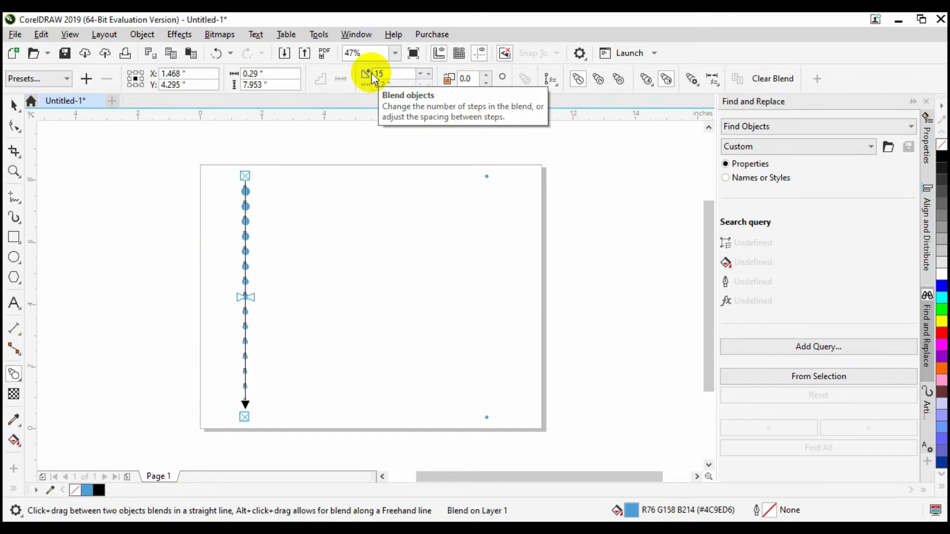
- Break the left vertical blend apart and ungroup all of its circles
left_click(14, 105)
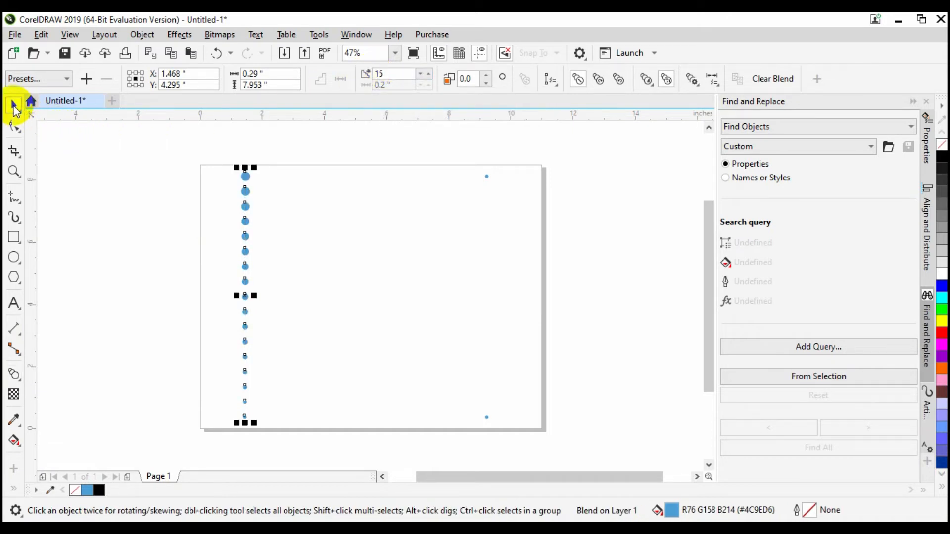
left_click(142, 34)
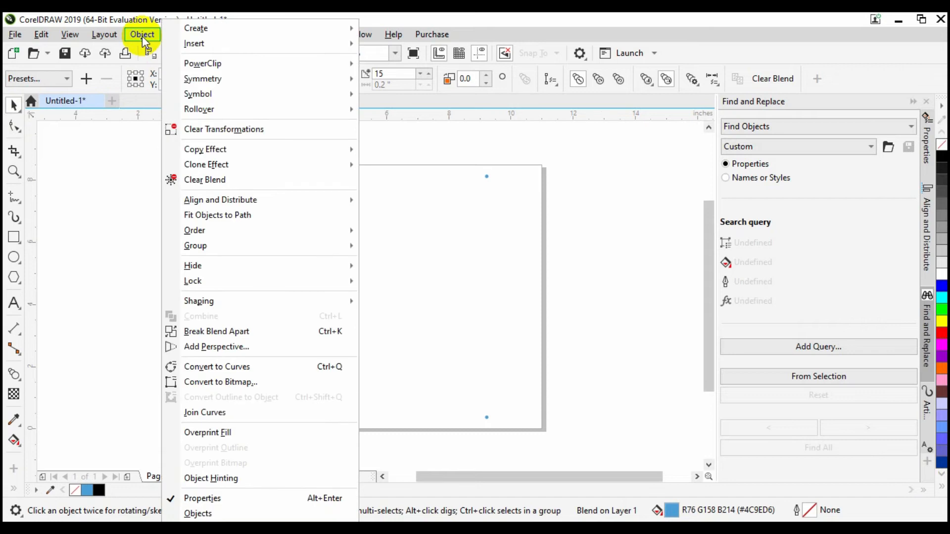
left_click(213, 330)
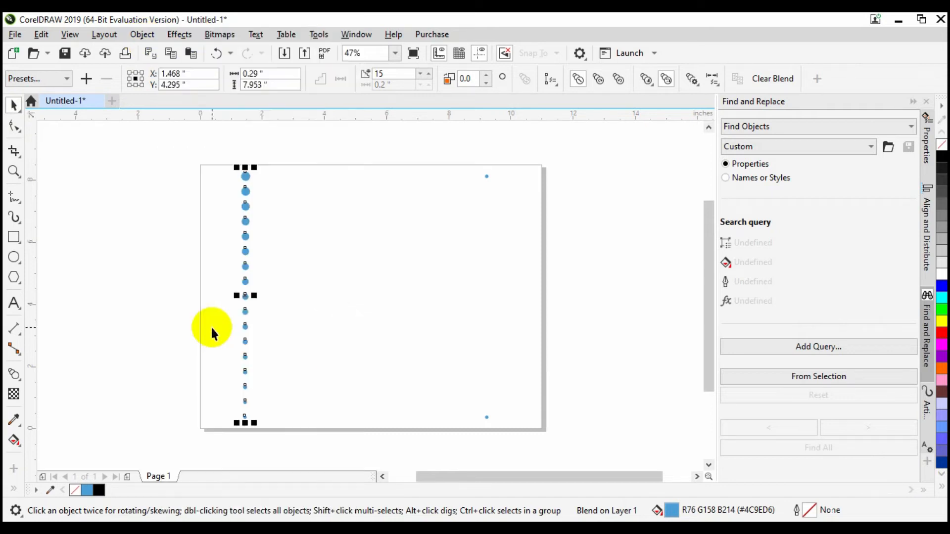
left_click(142, 34)
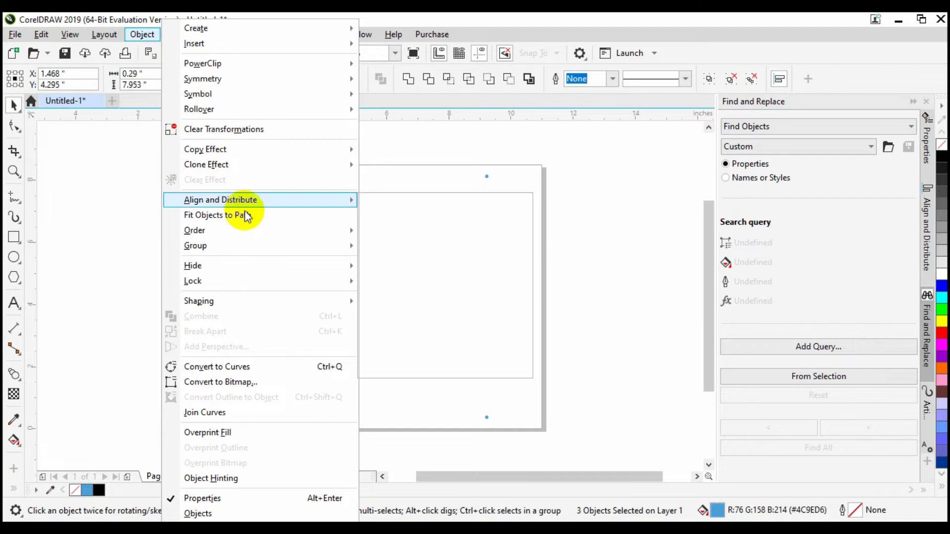
mouse_move(334, 250)
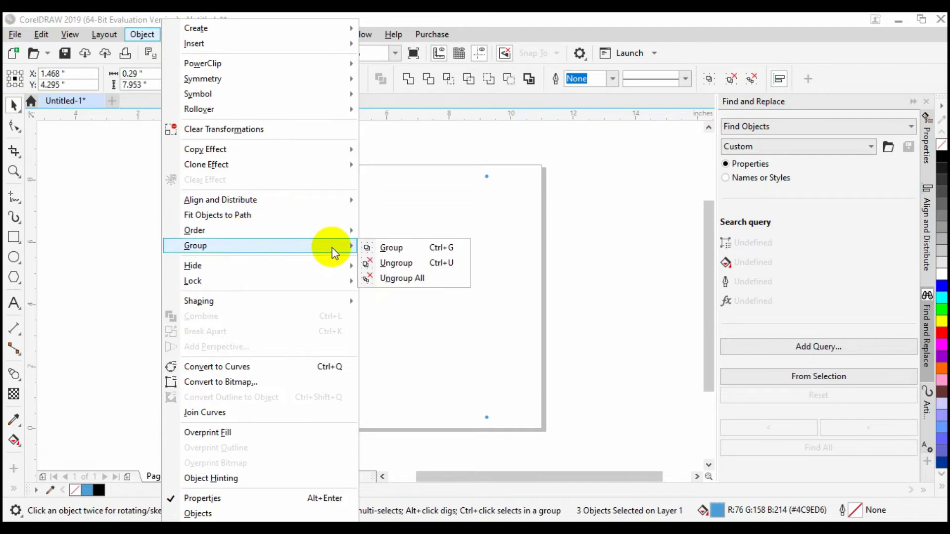
left_click(390, 280)
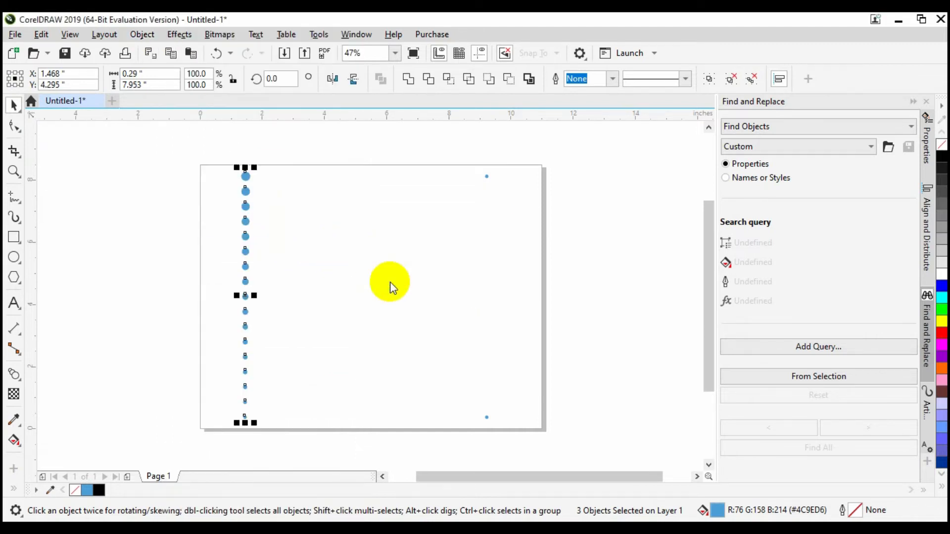
- Group all the circles of the left column into a single object
left_click(147, 37)
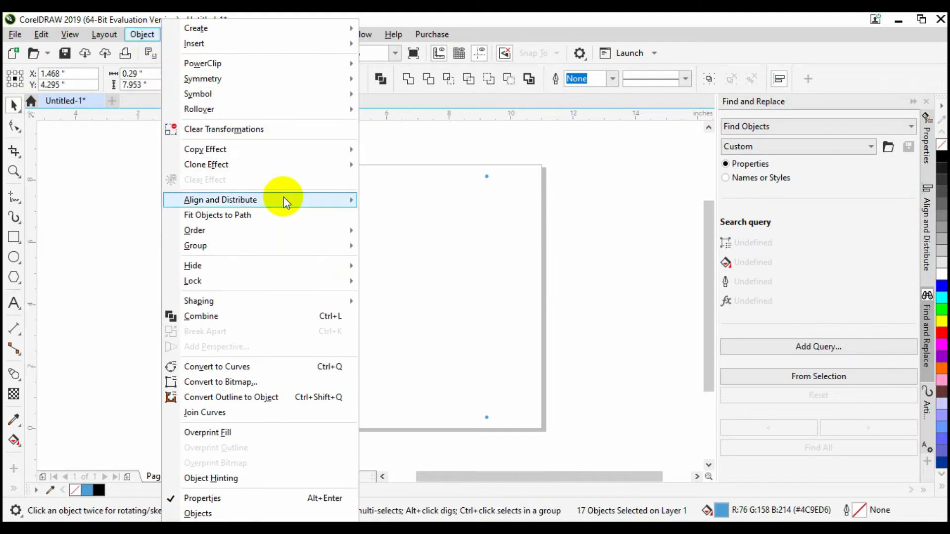
mouse_move(308, 252)
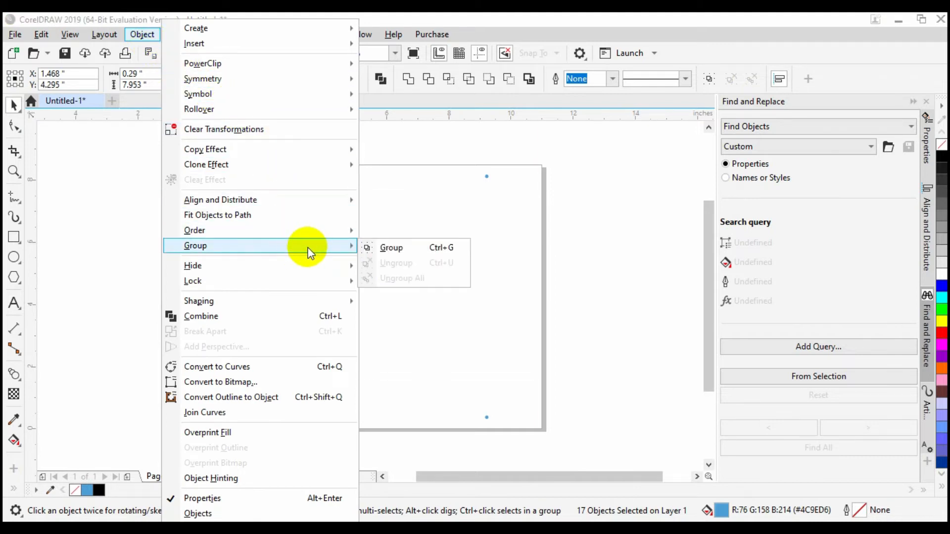
left_click(380, 248)
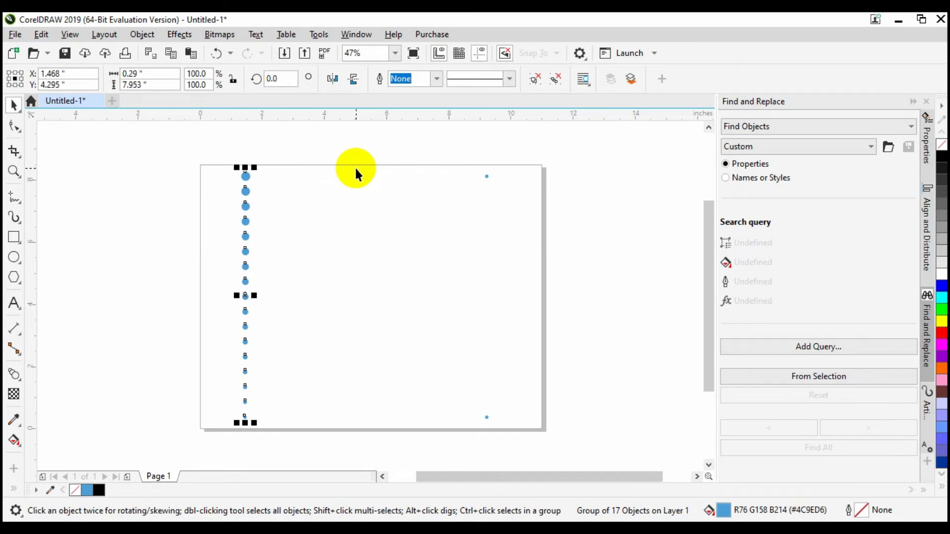
- Blend the upper-right circle into the lower-right circle in a straight line with 15 steps
left_click_drag(470, 165, 526, 448)
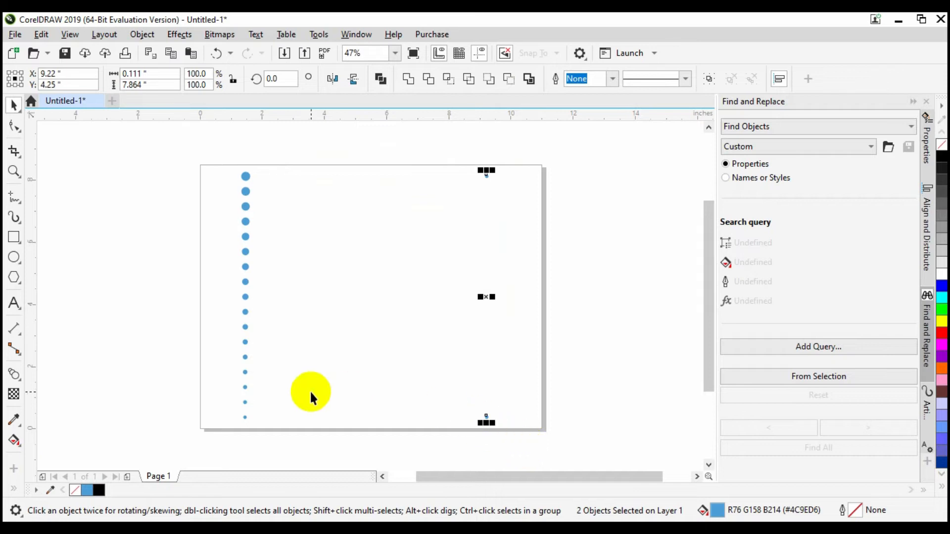
left_click(13, 374)
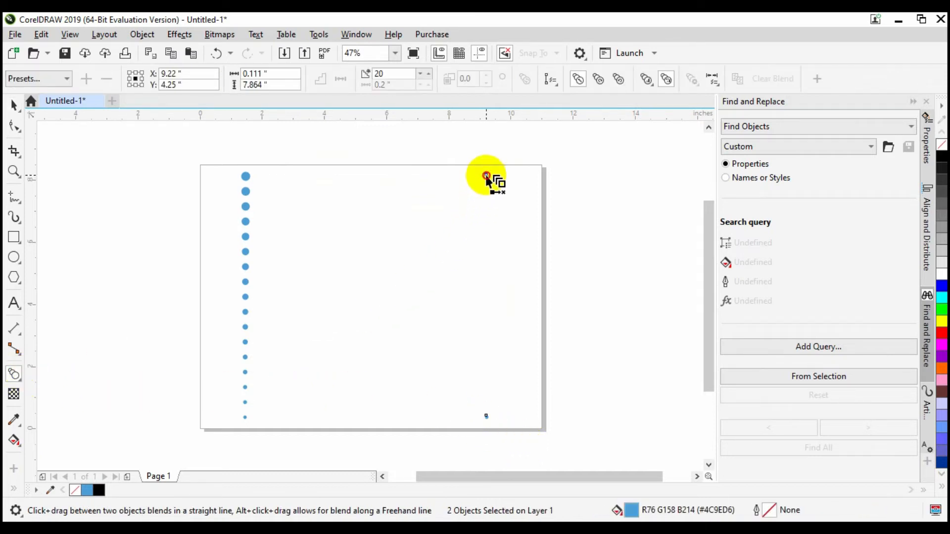
left_click_drag(486, 177, 487, 417)
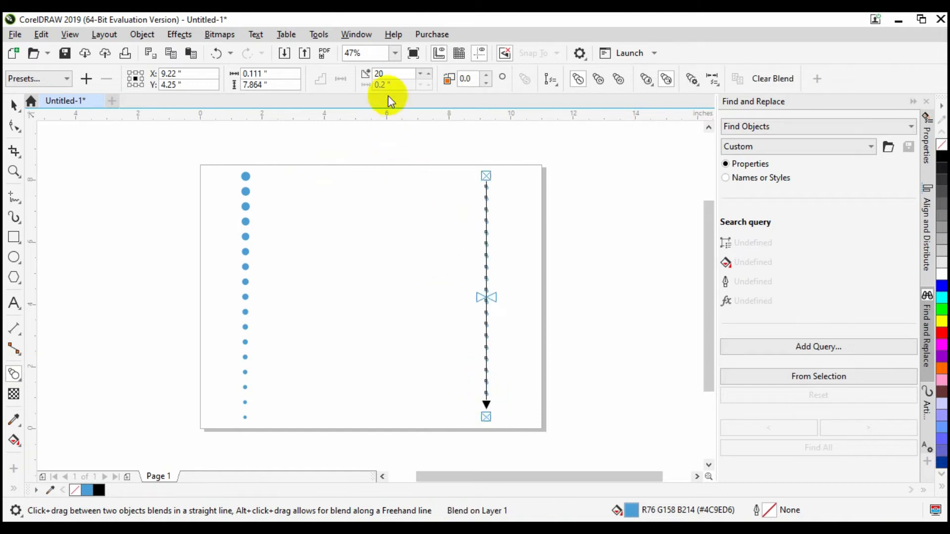
double_click(383, 75)
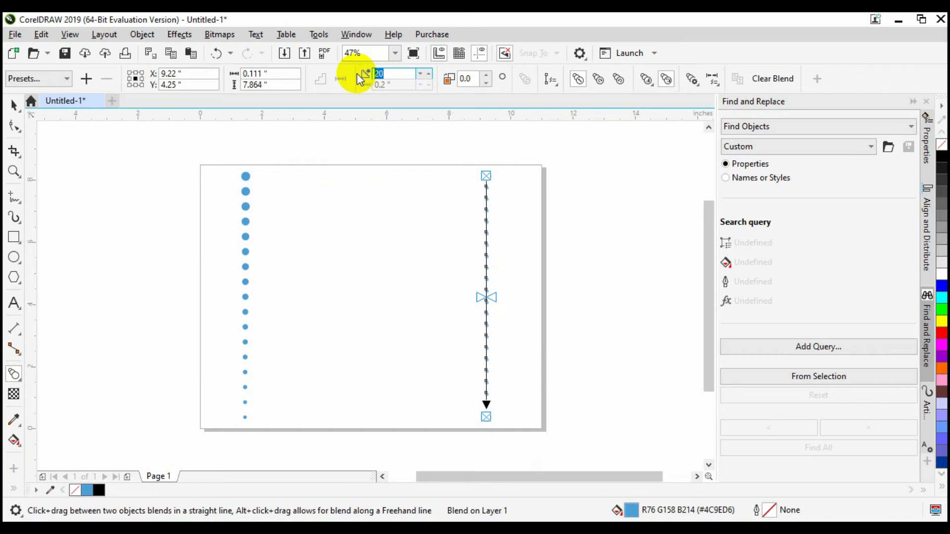
type("15")
key("Return")
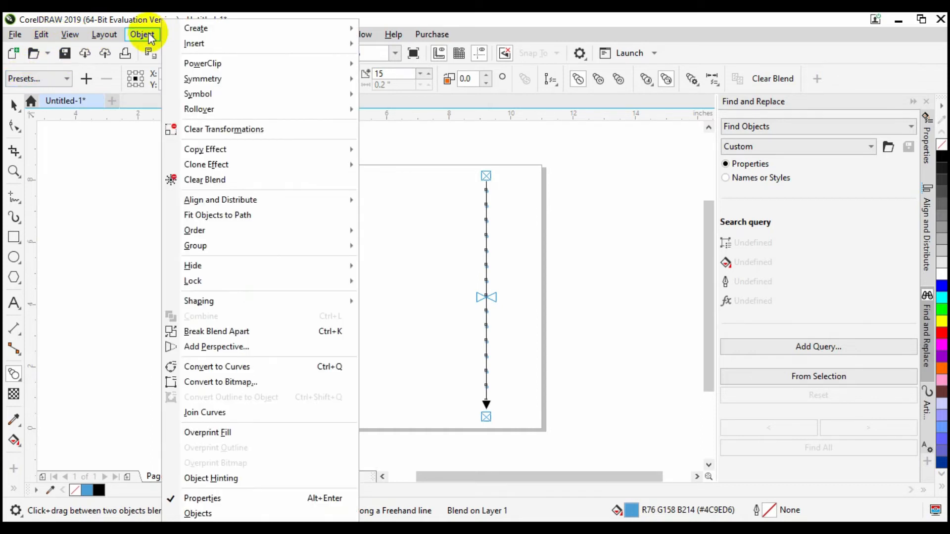
- Break the right vertical blend apart and ungroup all of its circles
left_click(207, 332)
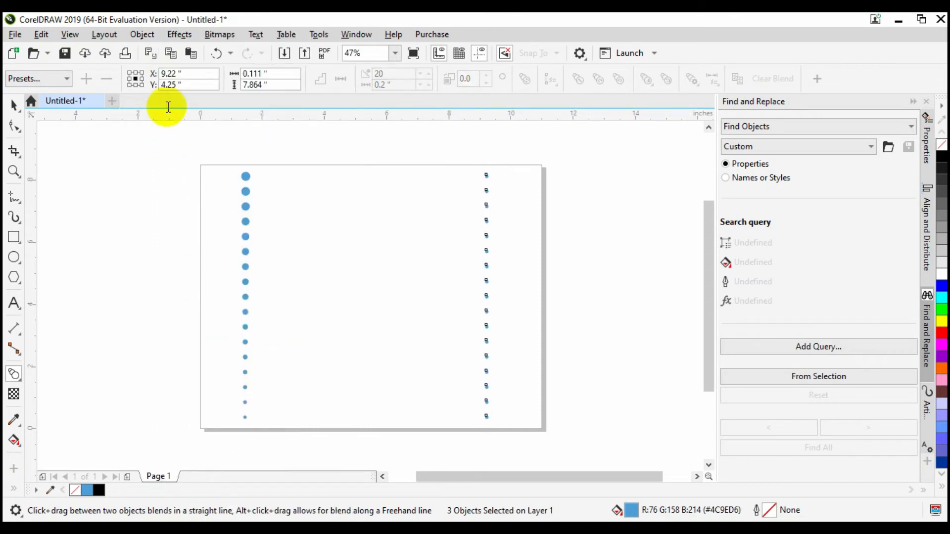
left_click(143, 34)
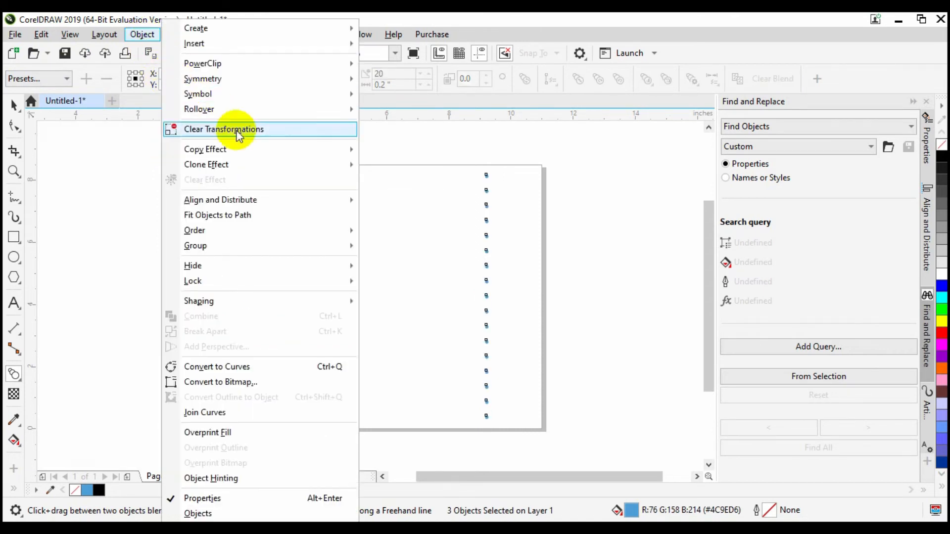
mouse_move(331, 246)
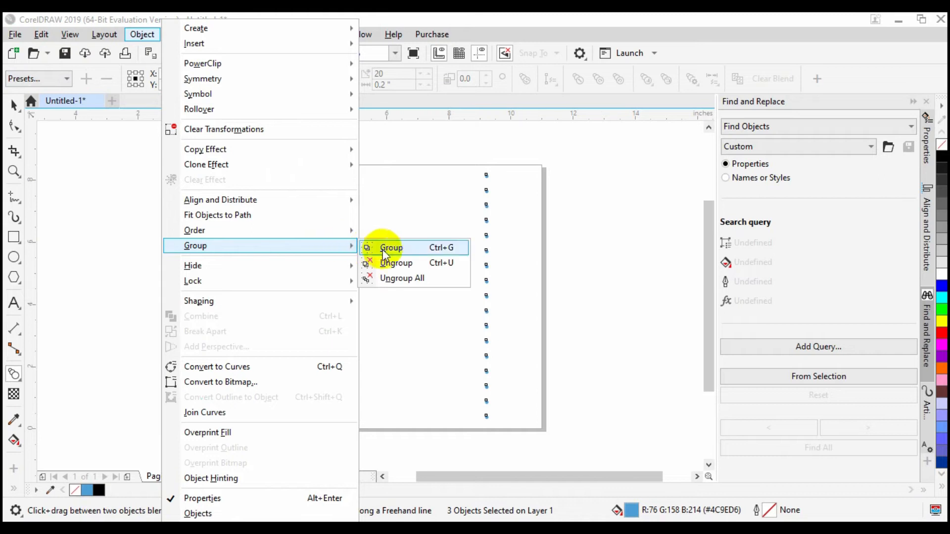
left_click(397, 277)
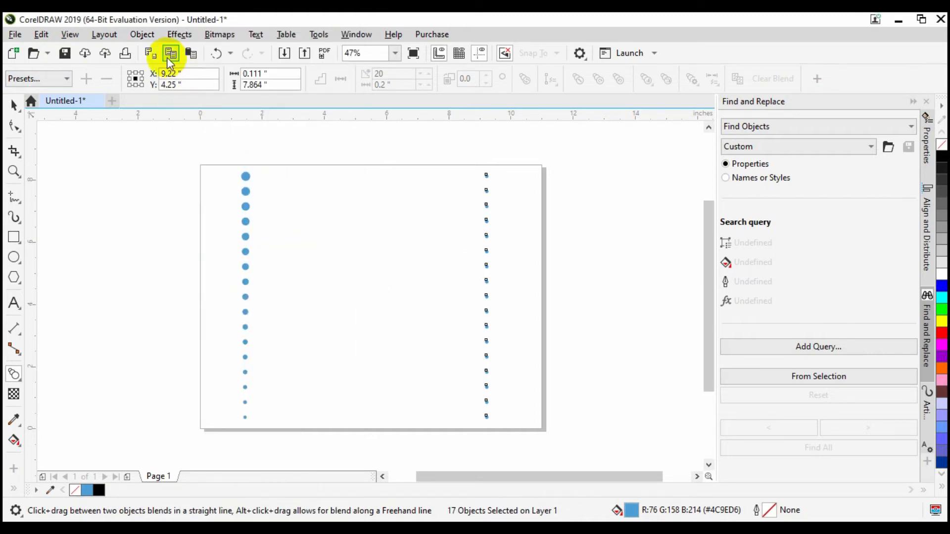
- Group all the circles of the right column into a single object
left_click(144, 35)
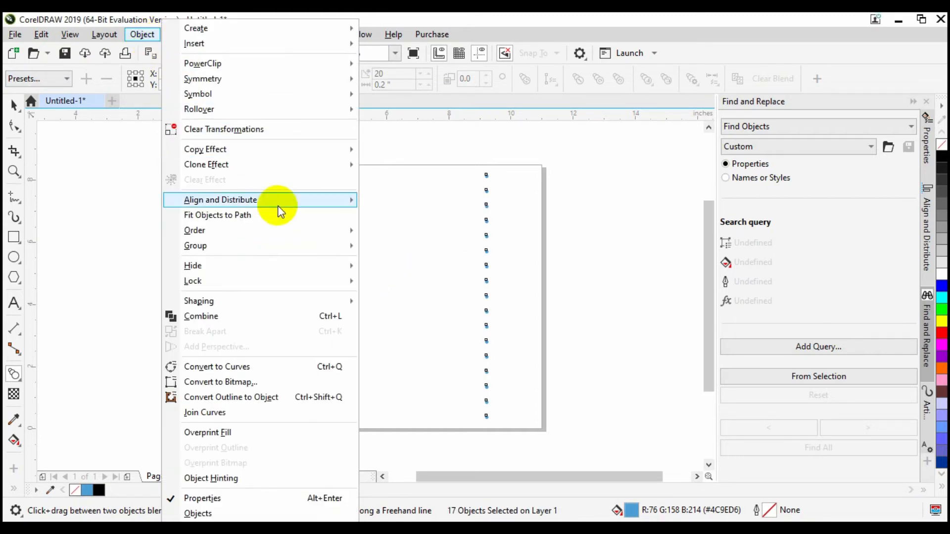
mouse_move(322, 247)
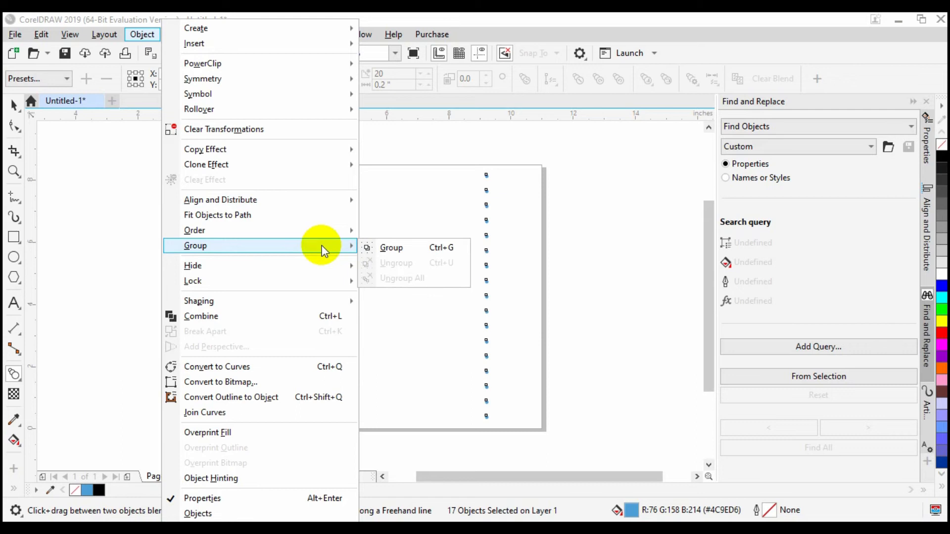
left_click(392, 248)
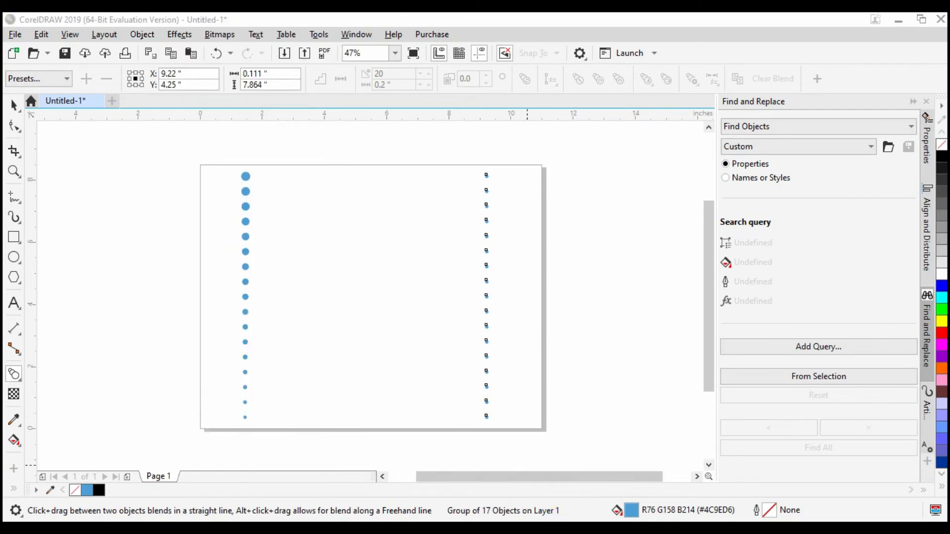
- Blend the left column group with the right column group in a straight line using 20 steps
left_click(13, 104)
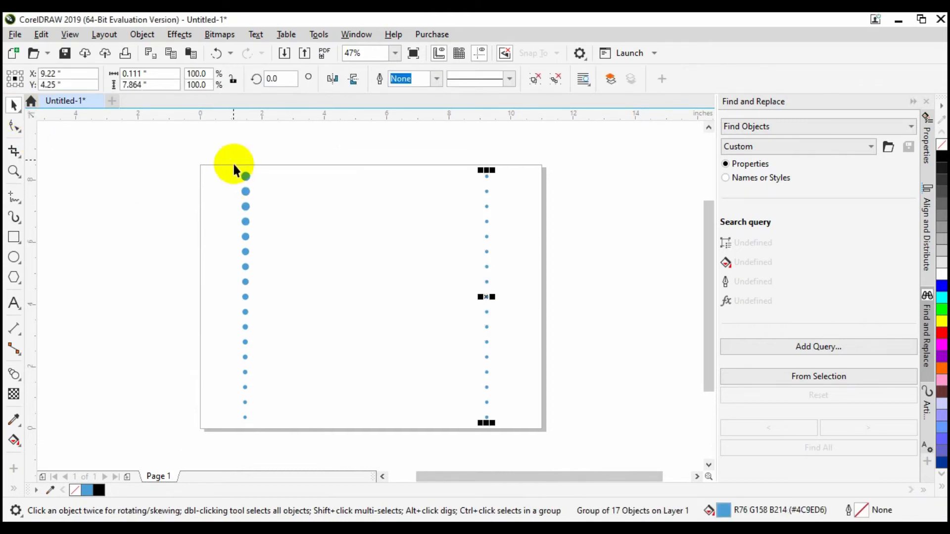
left_click_drag(231, 145, 571, 457)
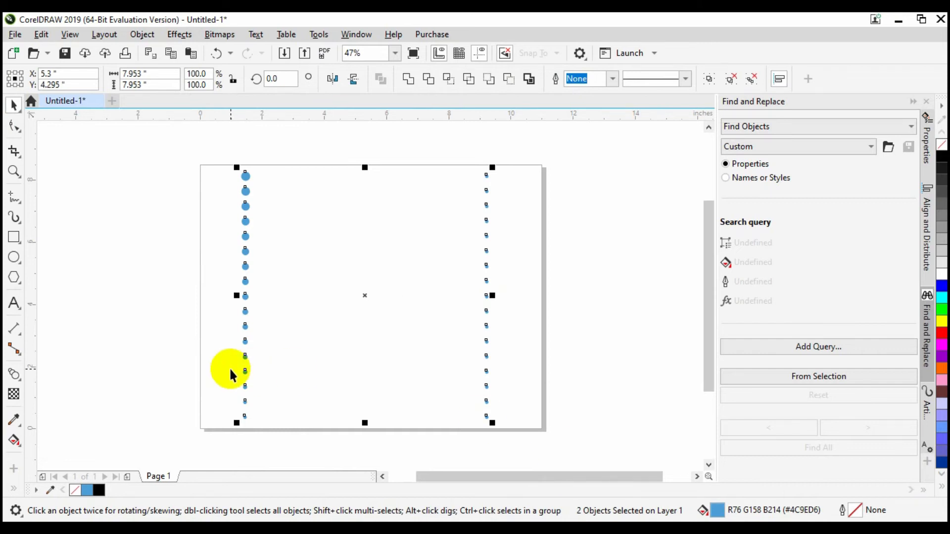
left_click(13, 375)
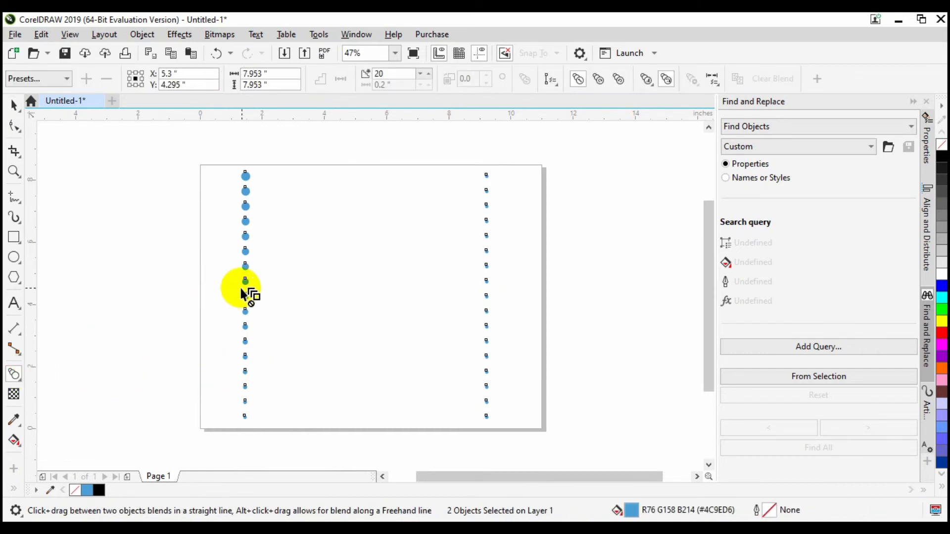
left_click_drag(245, 286, 487, 314)
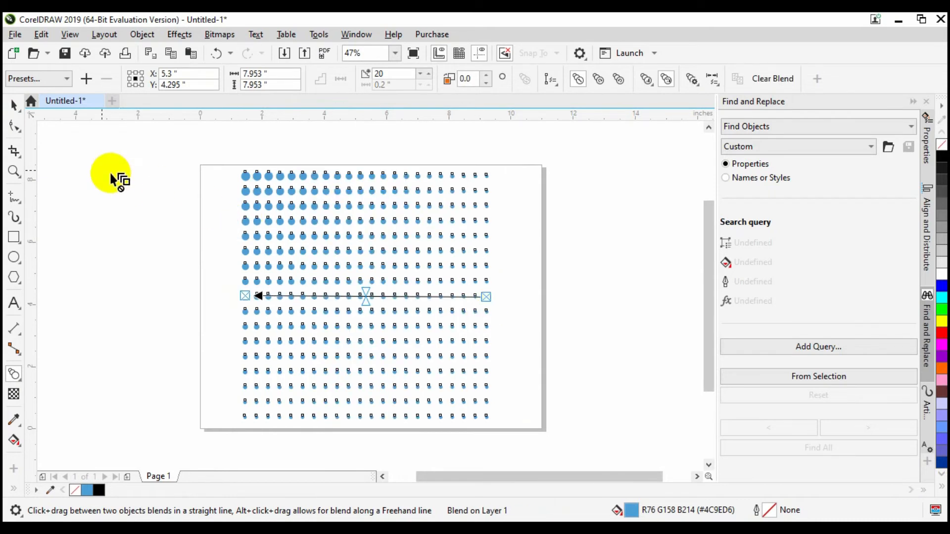
- Break the horizontal blend between the two columns apart and ungroup all the dots
left_click(14, 106)
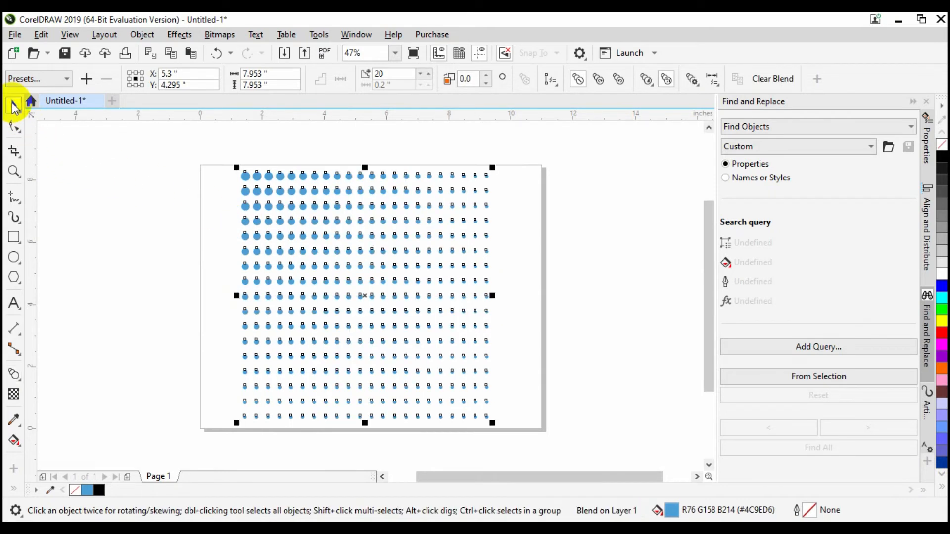
left_click(143, 39)
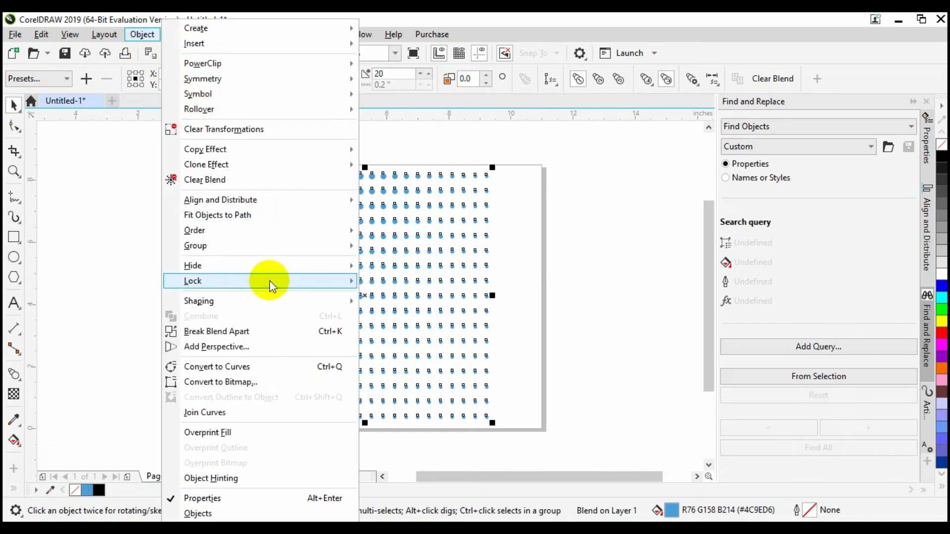
left_click(260, 332)
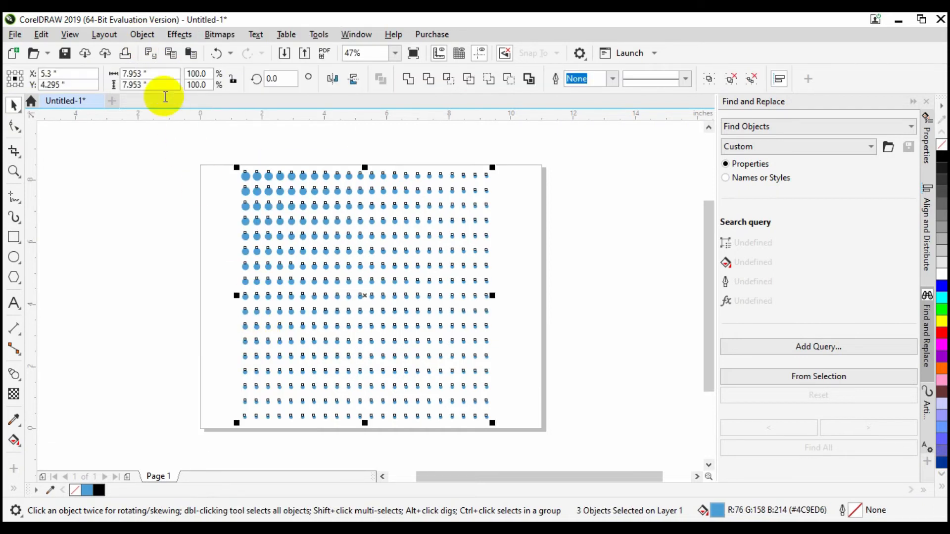
left_click(141, 40)
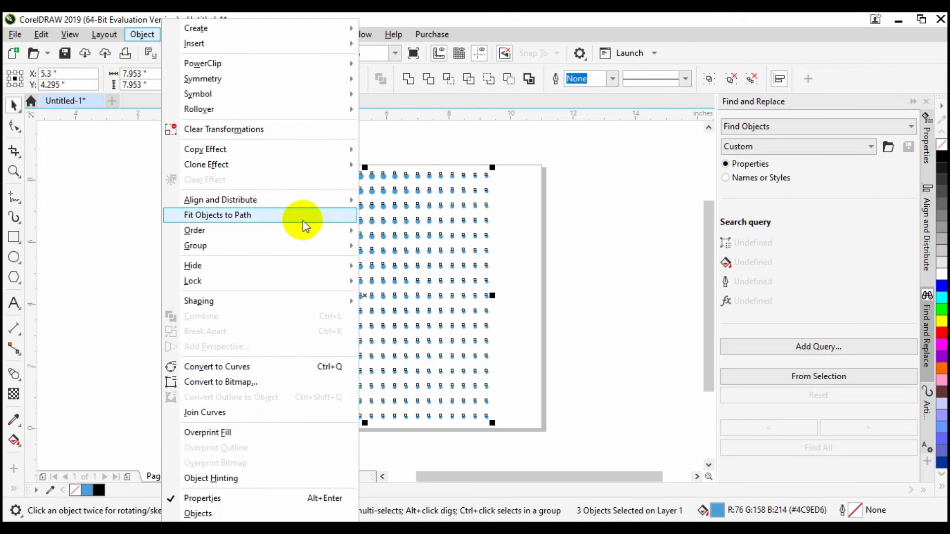
mouse_move(330, 256)
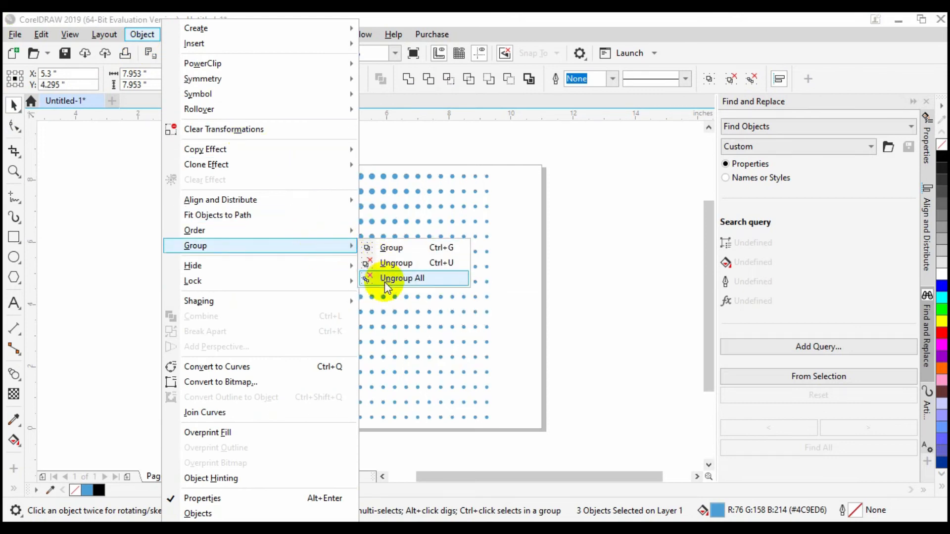
left_click(385, 280)
- Group all the dots of the full grid into one pattern object
left_click(147, 38)
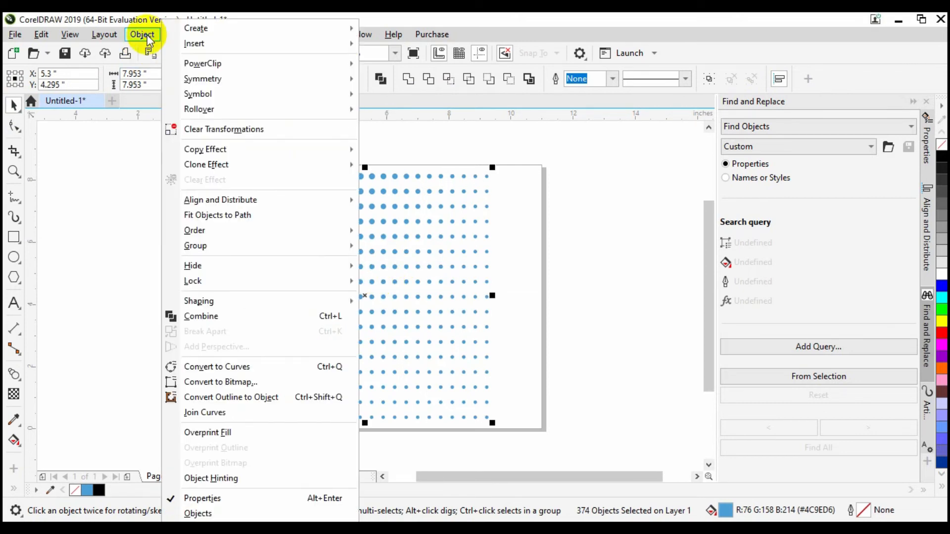
mouse_move(303, 244)
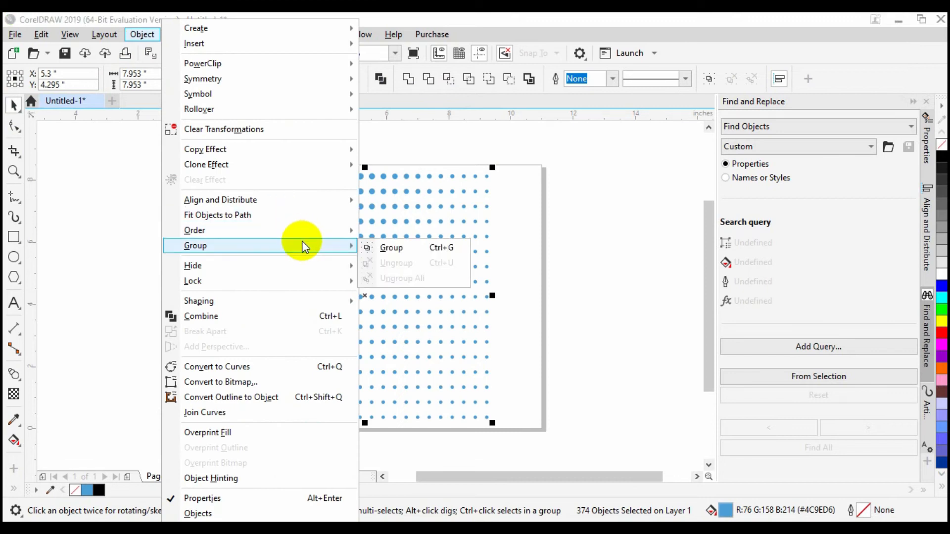
left_click(393, 248)
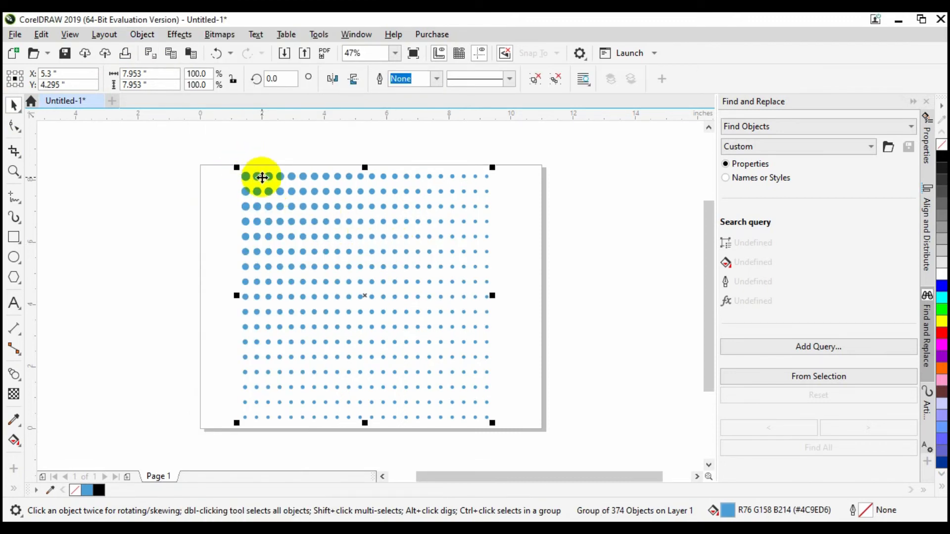
scroll(262, 177, "down", 3)
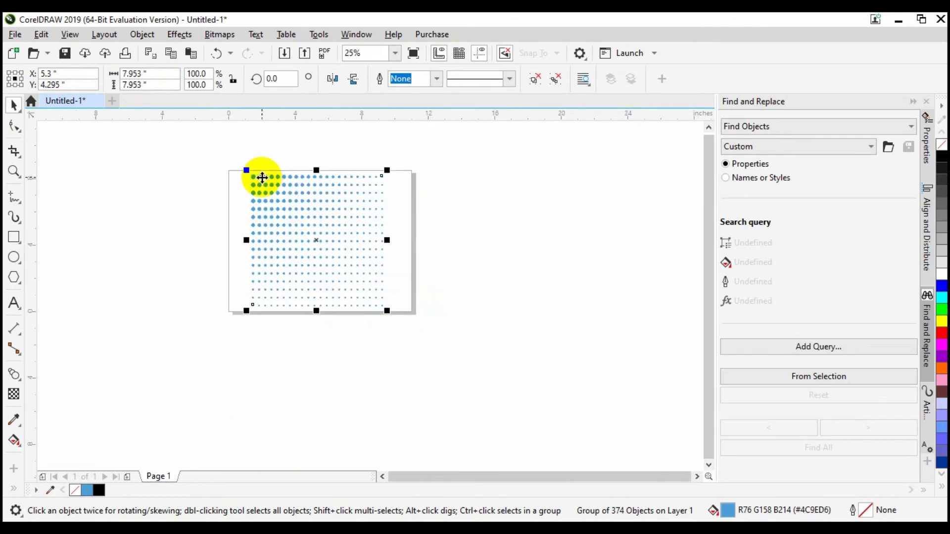
left_click(285, 199)
left_click(283, 197)
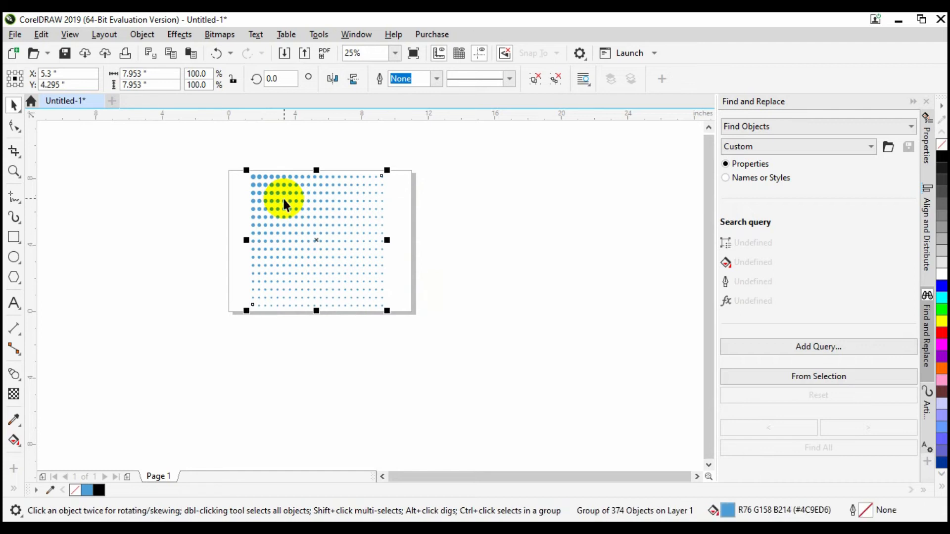
- Shrink the dot pattern group to about 3.45 inches square and place it in the page's lower-right area
left_click_drag(247, 171, 341, 250)
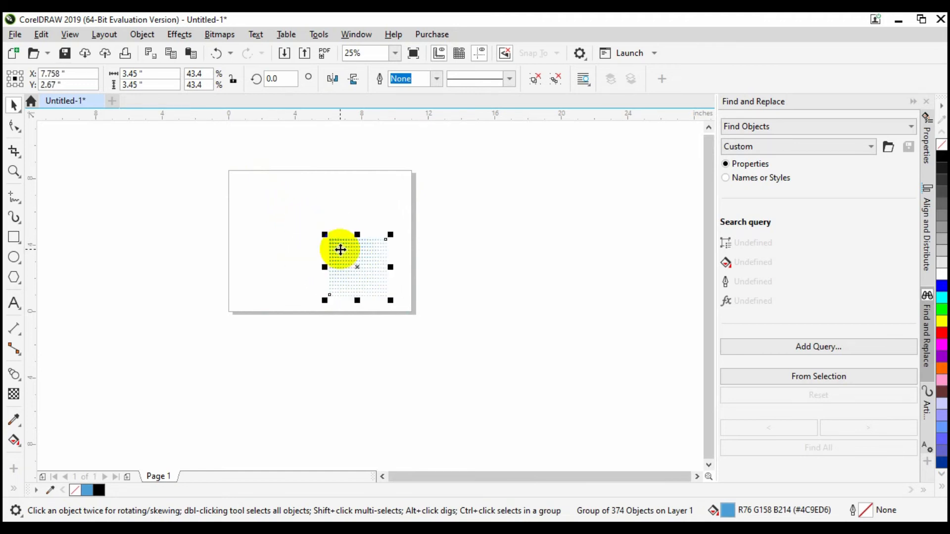
scroll(340, 249, "up", 1)
left_click(708, 129)
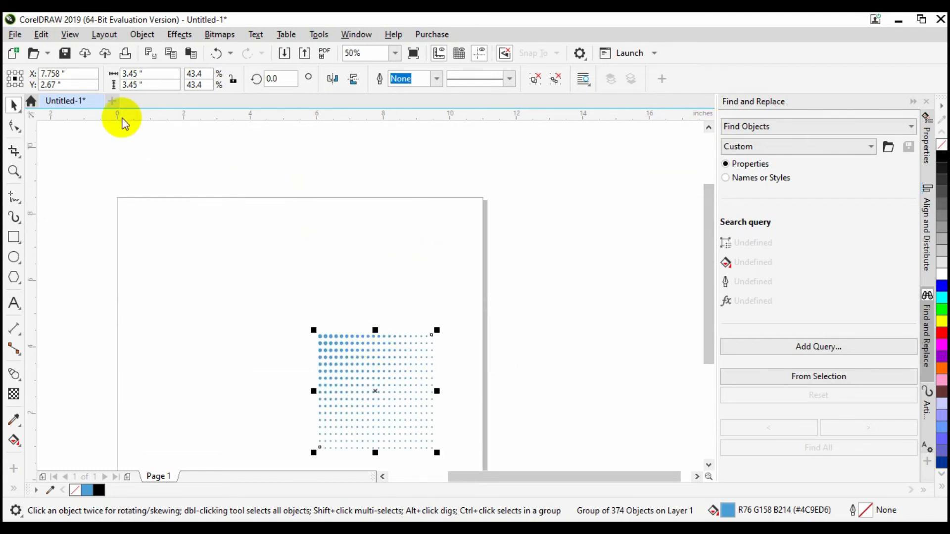
- Copy the dot pattern group and paste a duplicate in place over it
left_click(42, 35)
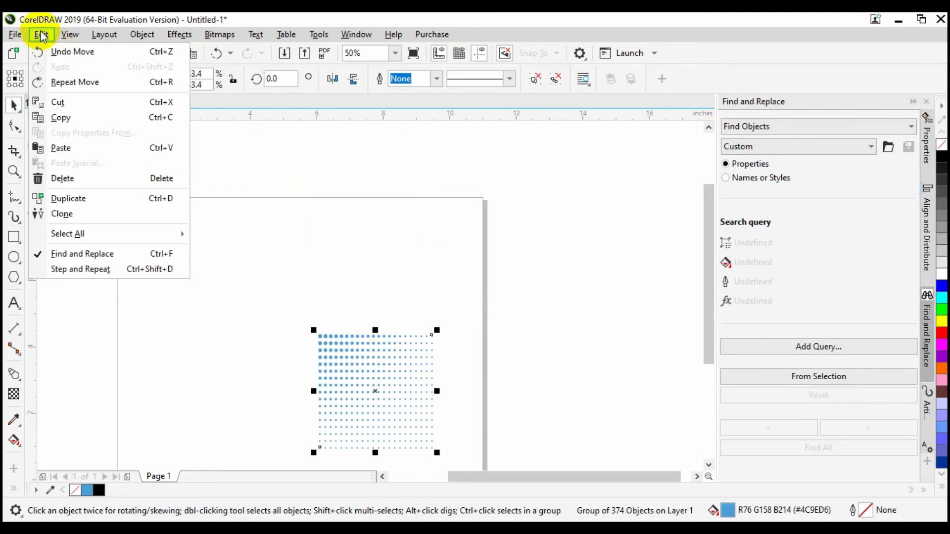
left_click(72, 117)
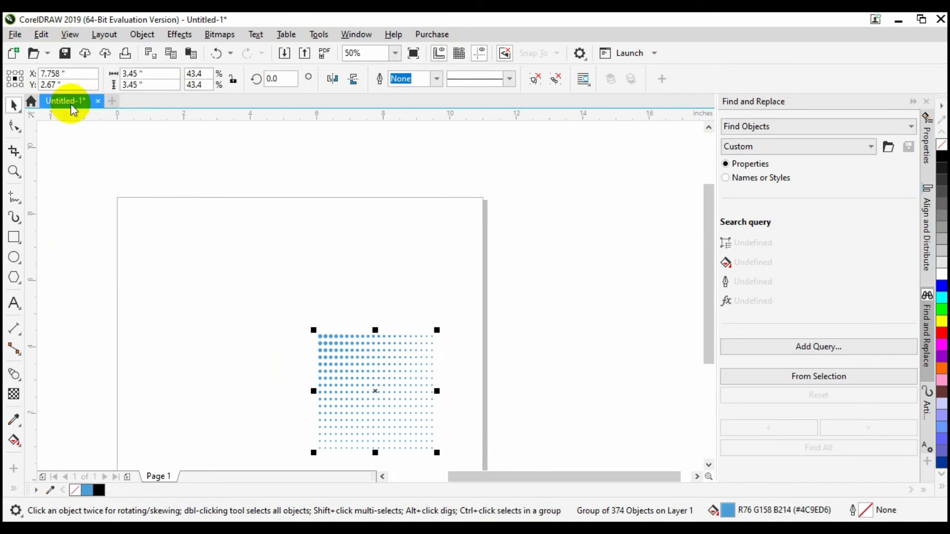
left_click(42, 35)
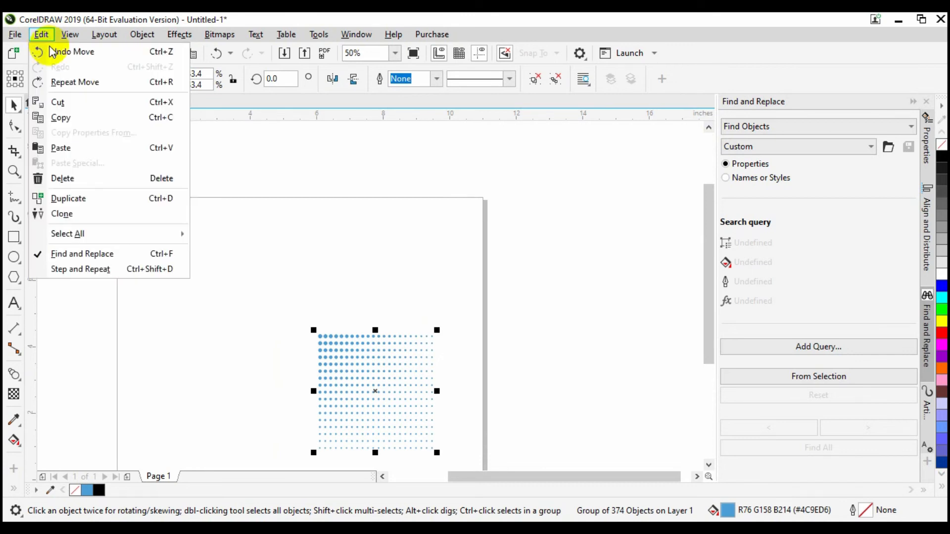
left_click(74, 149)
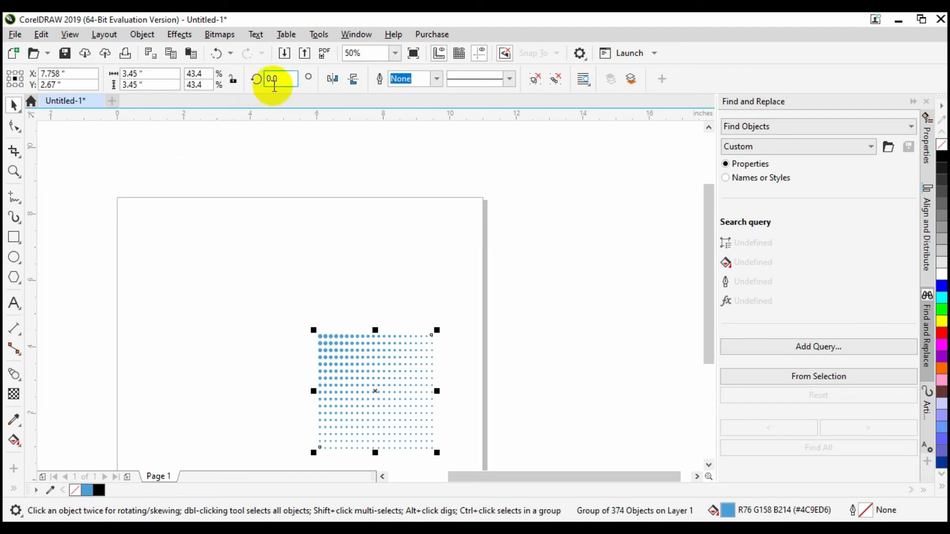
- Mirror the pasted pattern horizontally and move it left so its large dots meet the original's large-dot edge
left_click(281, 78)
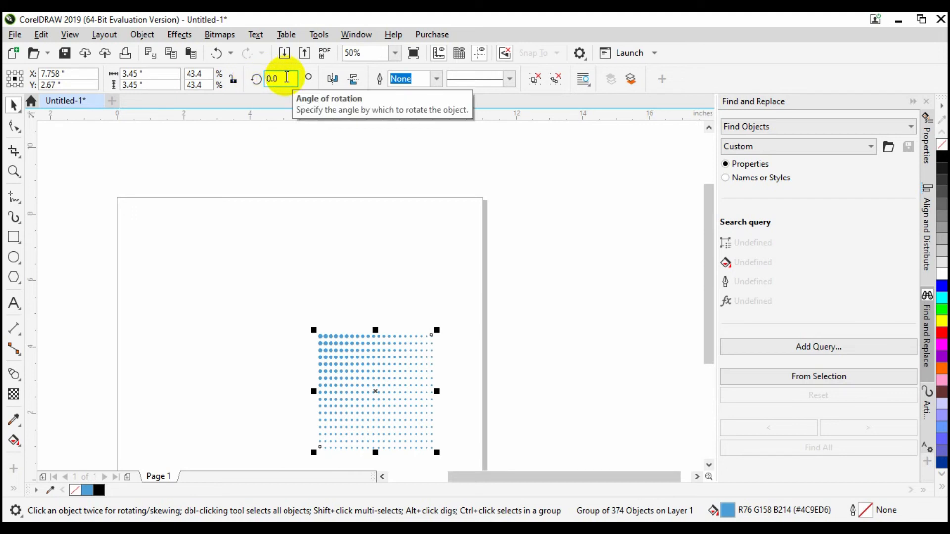
left_click(334, 80)
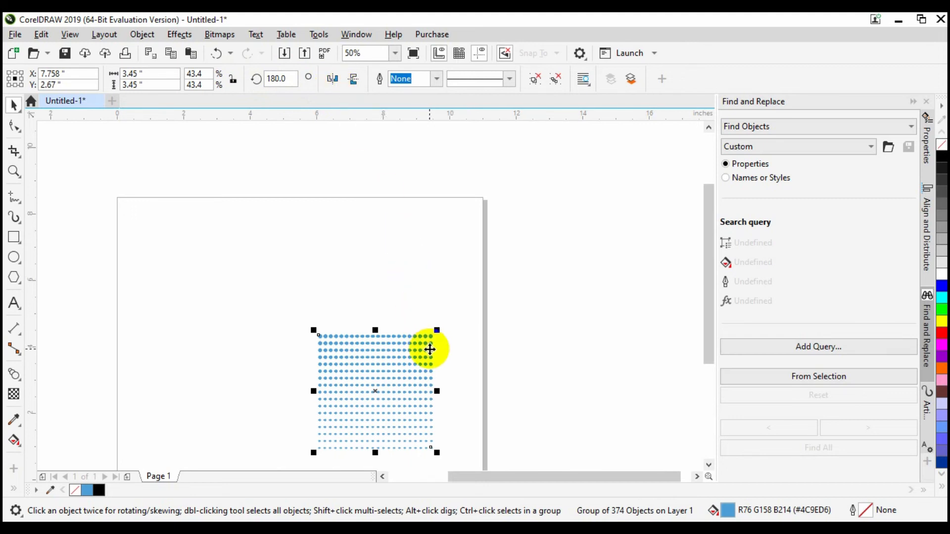
left_click_drag(429, 350, 313, 352)
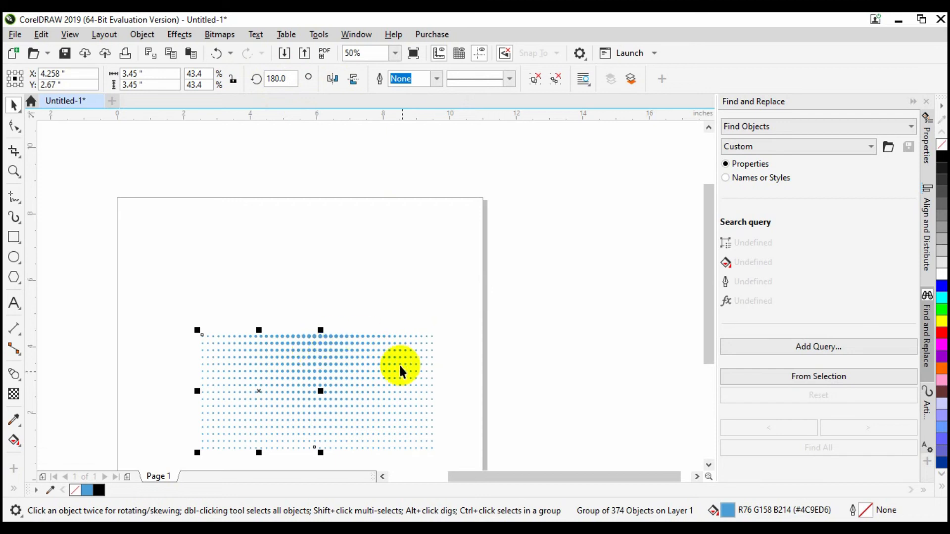
left_click(362, 299)
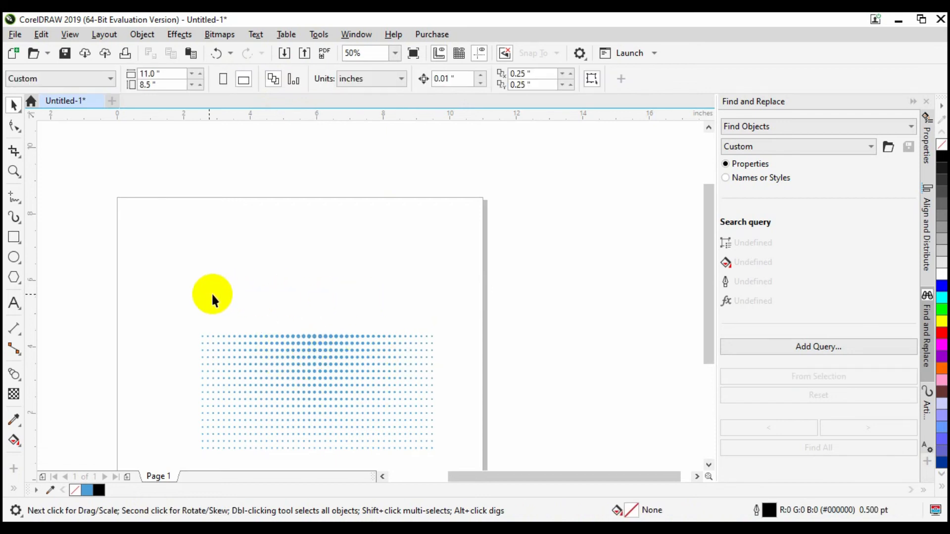
- Select both mirrored pattern halves, then copy and paste them in place
left_click_drag(179, 320, 433, 445)
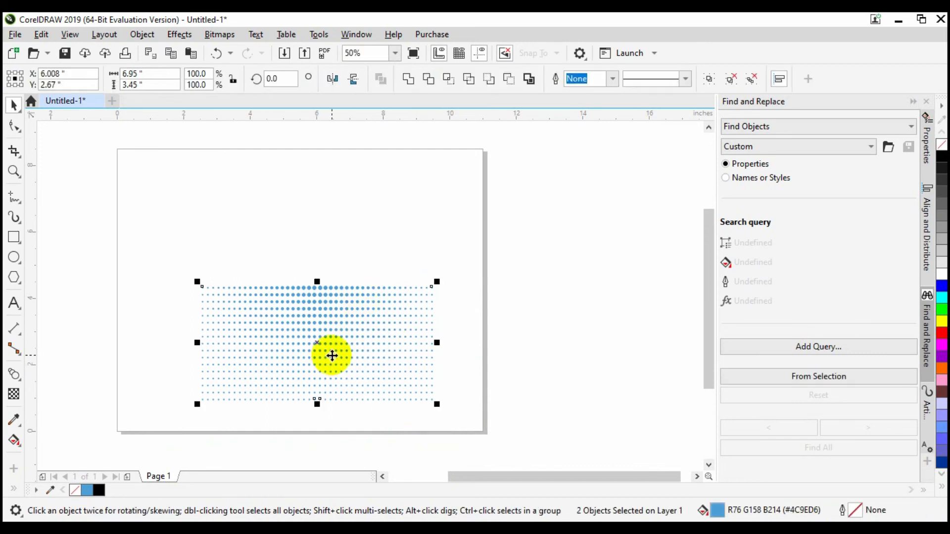
left_click(42, 34)
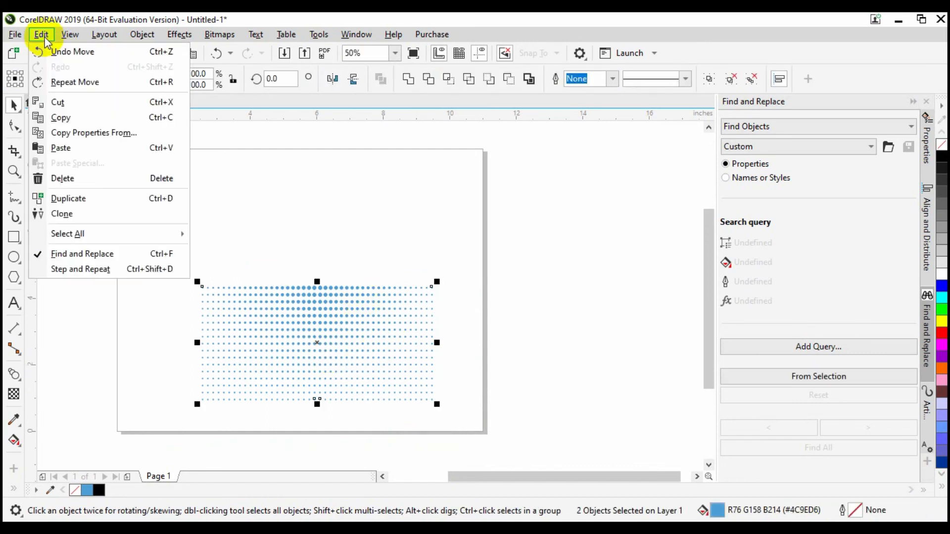
left_click(59, 117)
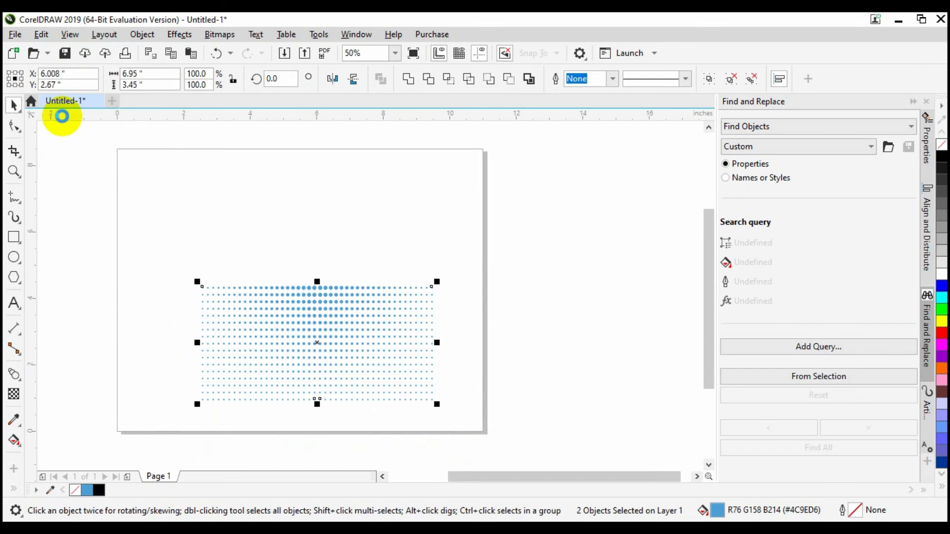
left_click(41, 34)
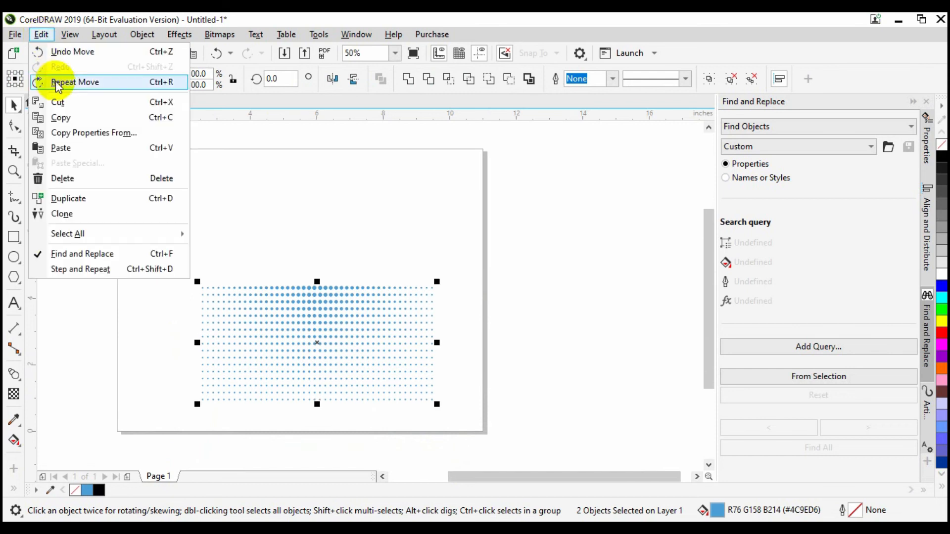
left_click(60, 148)
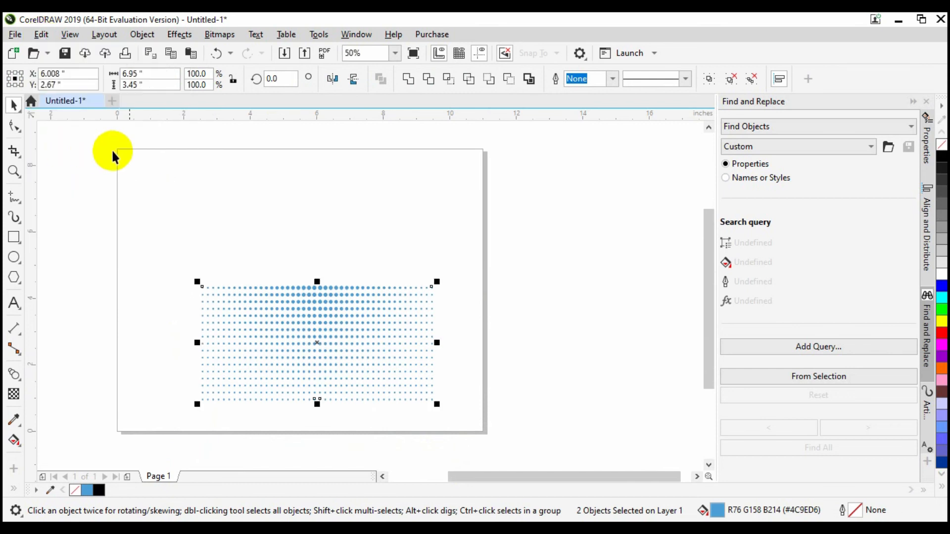
- Mirror the pasted pair vertically and move it straight up to join the top edge of the original pair
left_click(355, 80)
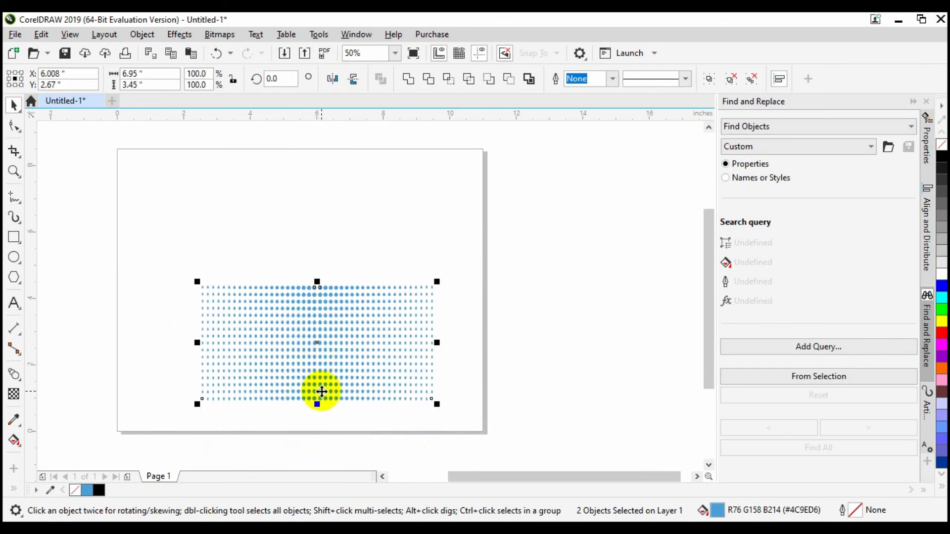
left_click_drag(322, 392, 322, 276)
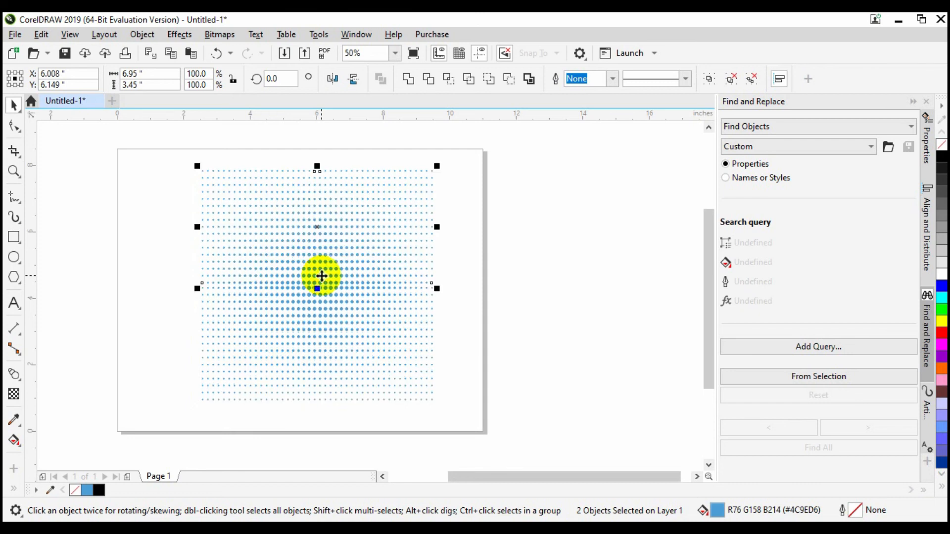
left_click(480, 287)
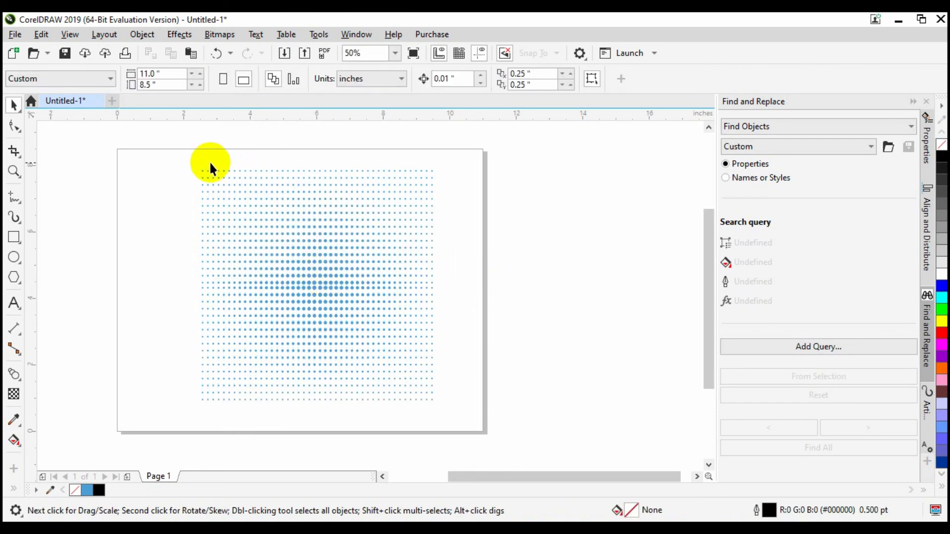
- Select all four dot pattern quadrants and group them into one object
left_click_drag(186, 157, 479, 409)
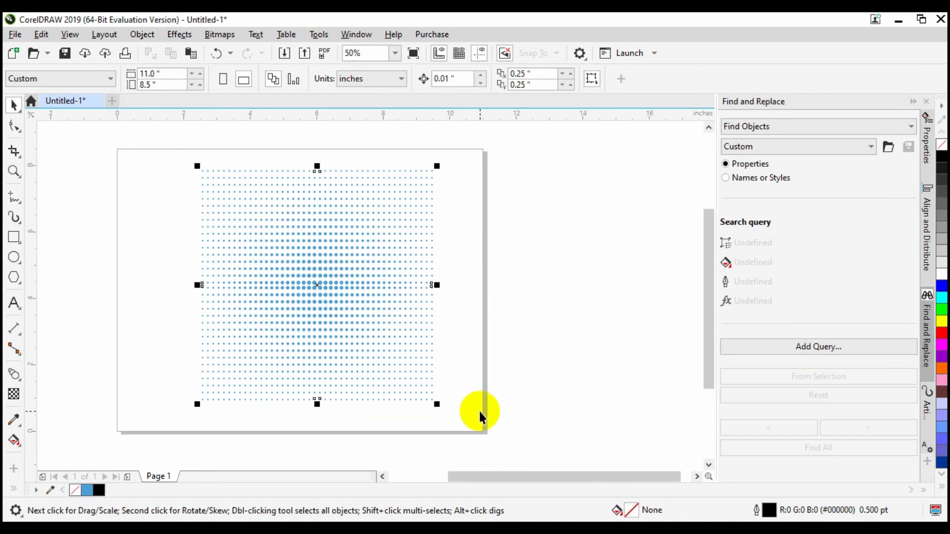
left_click(474, 349)
left_click_drag(185, 159, 463, 409)
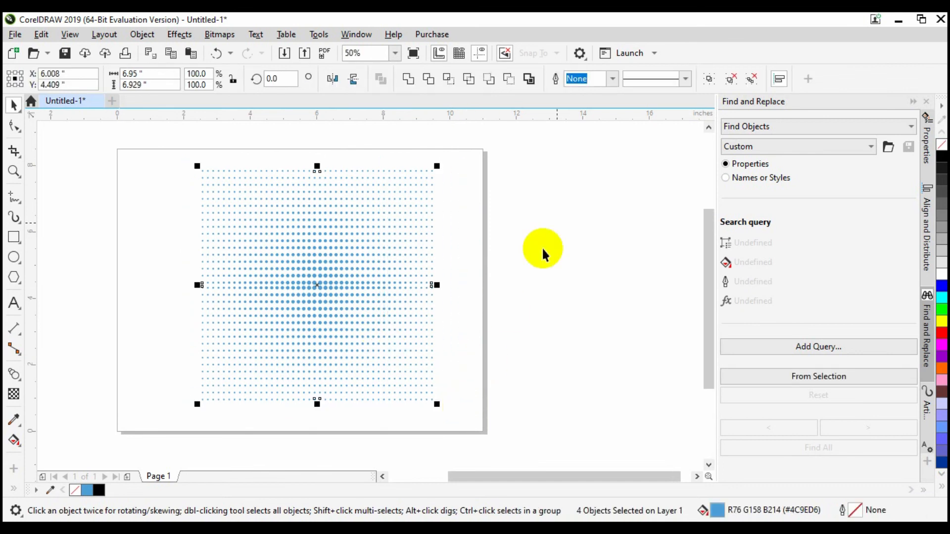
left_click(708, 80)
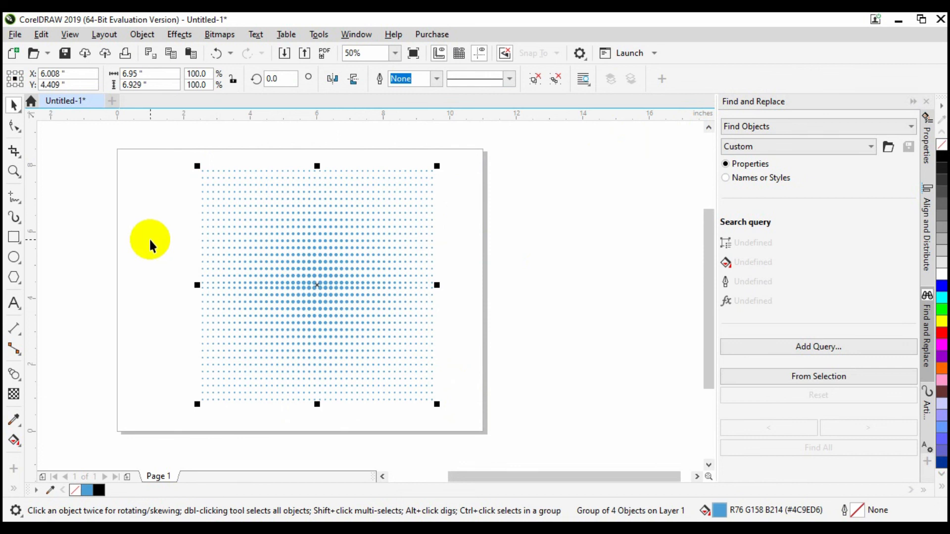
- Draw a square of about 7.6 inches around the dot pattern and fill it with black
left_click(14, 238)
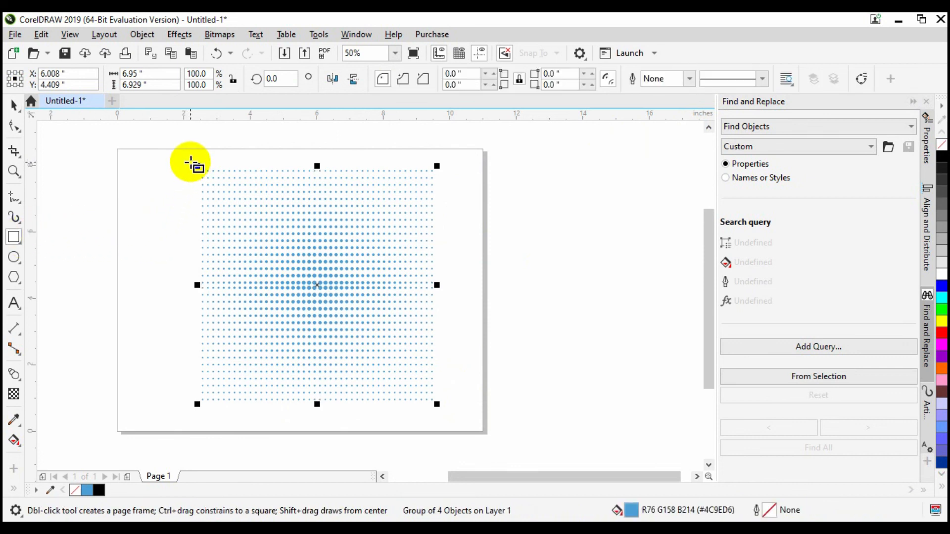
left_click_drag(190, 160, 443, 405)
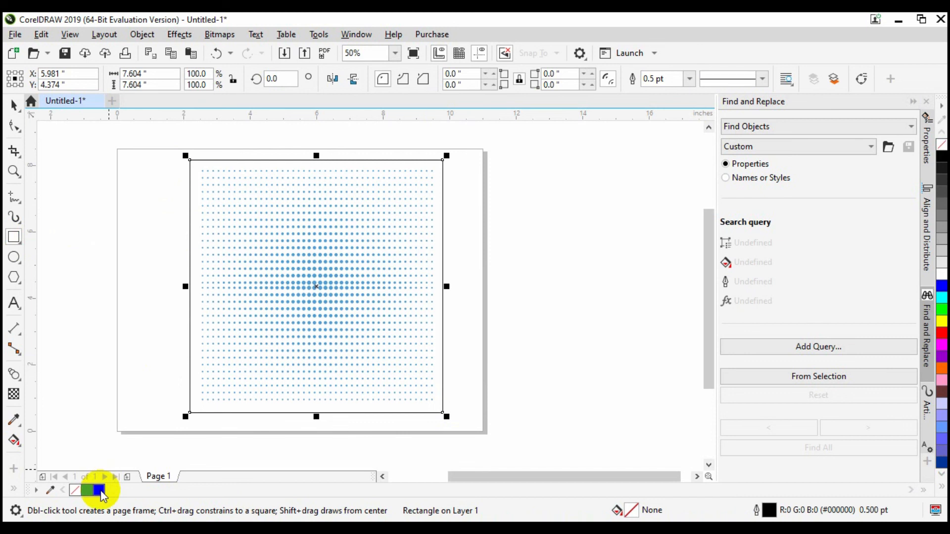
left_click(100, 492)
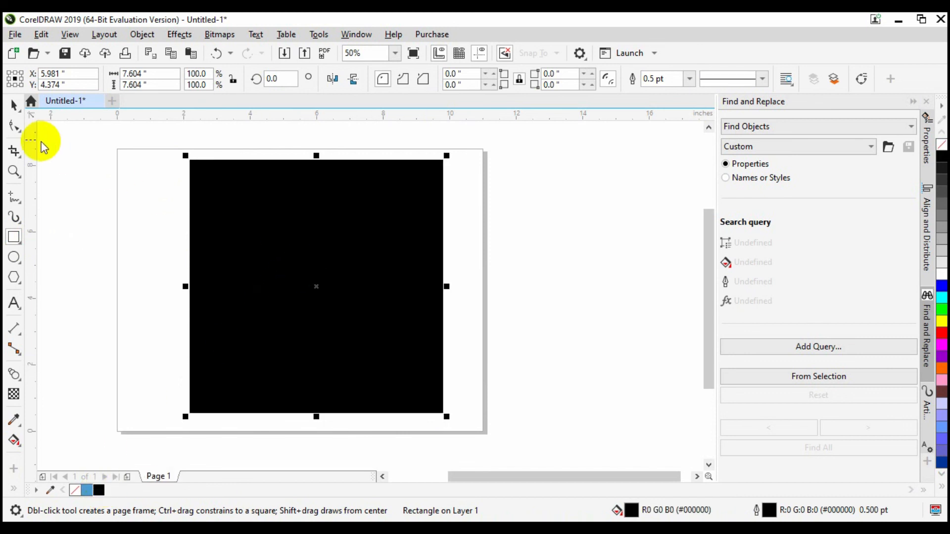
- Send the black square to the back of the layer, behind the dot pattern
left_click(15, 105)
right_click(311, 219)
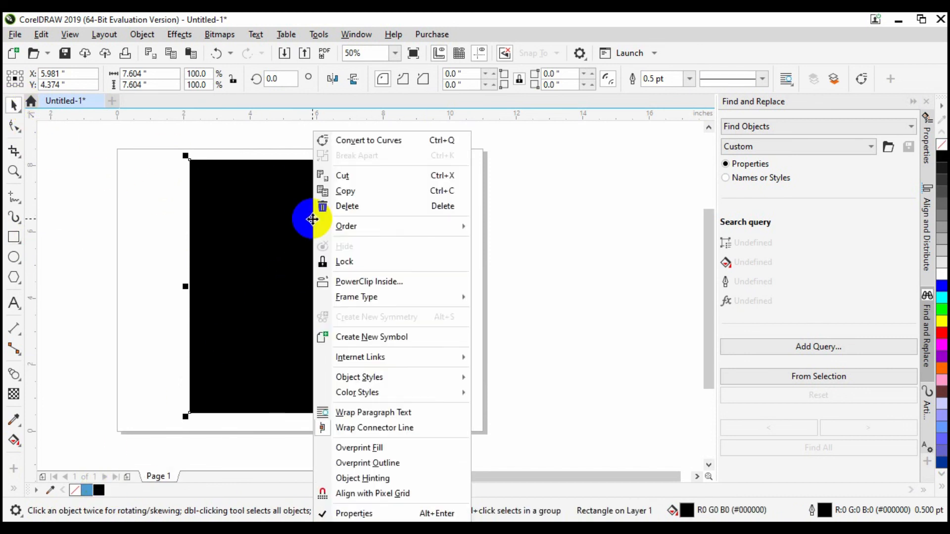
mouse_move(407, 229)
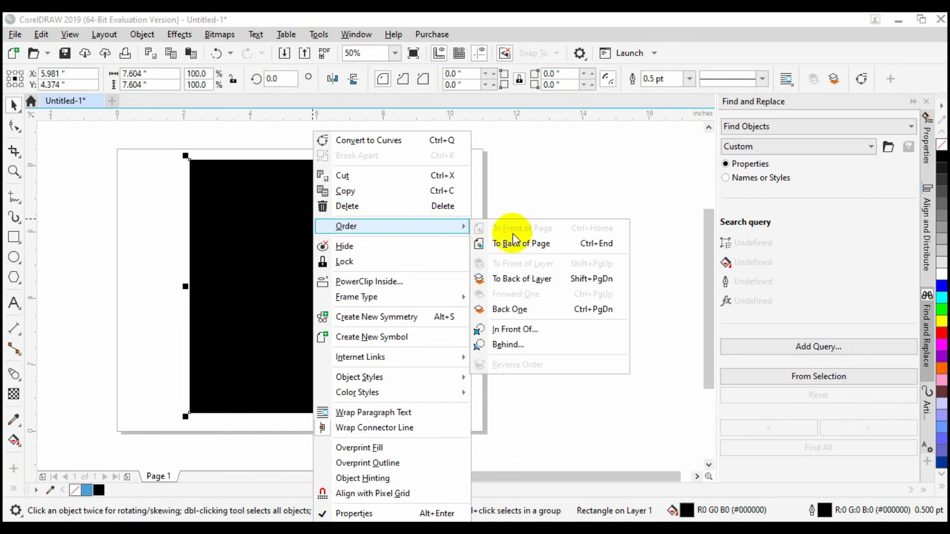
left_click(520, 280)
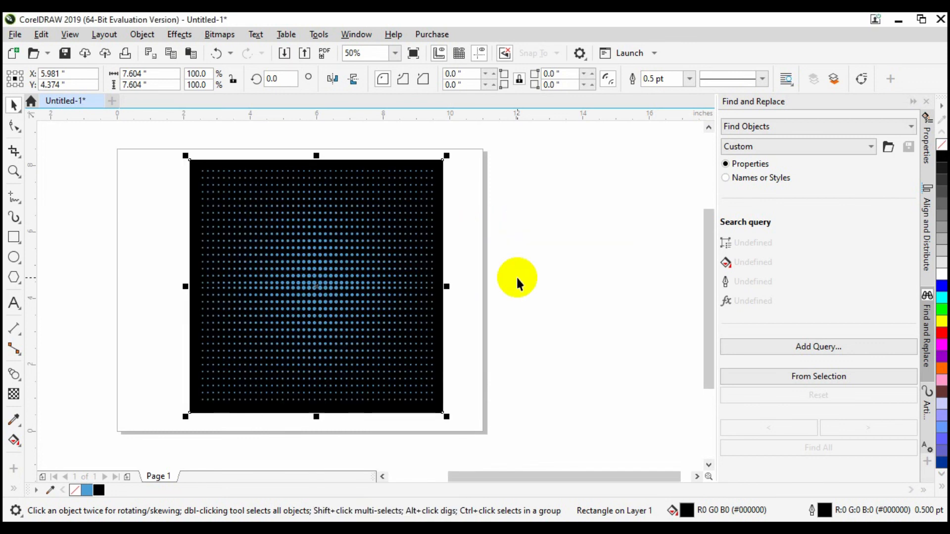
- Enlarge the grouped dot pattern from its center to about 109% so it fills the black square
left_click(351, 273)
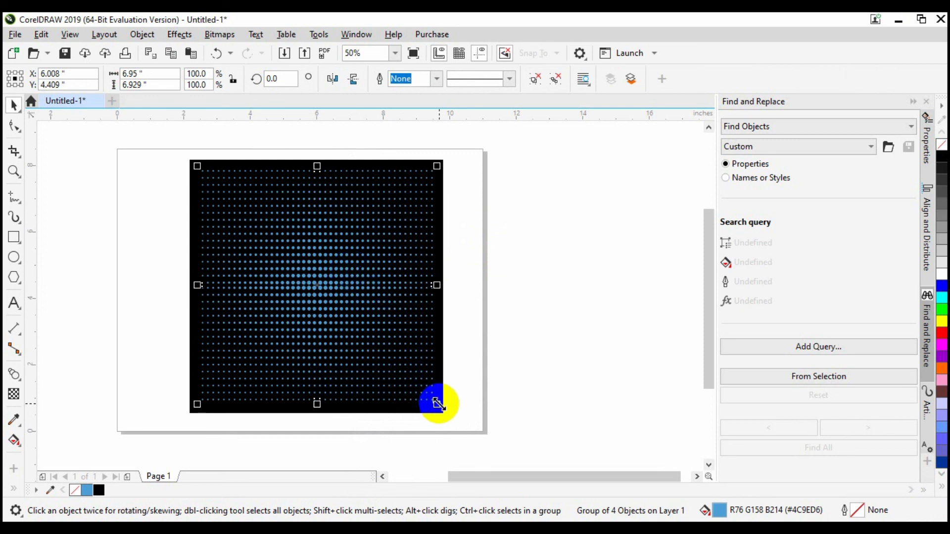
left_click_drag(437, 404, 447, 415)
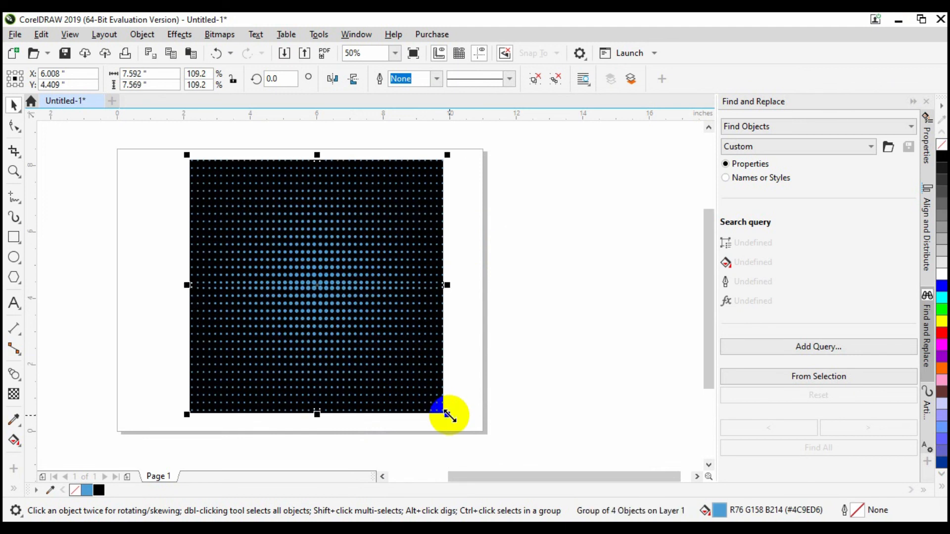
left_click(137, 187)
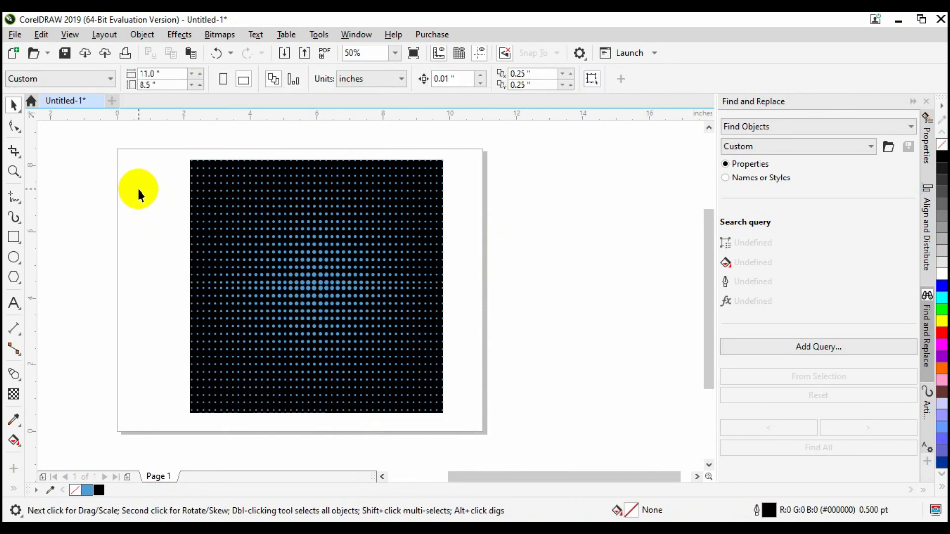